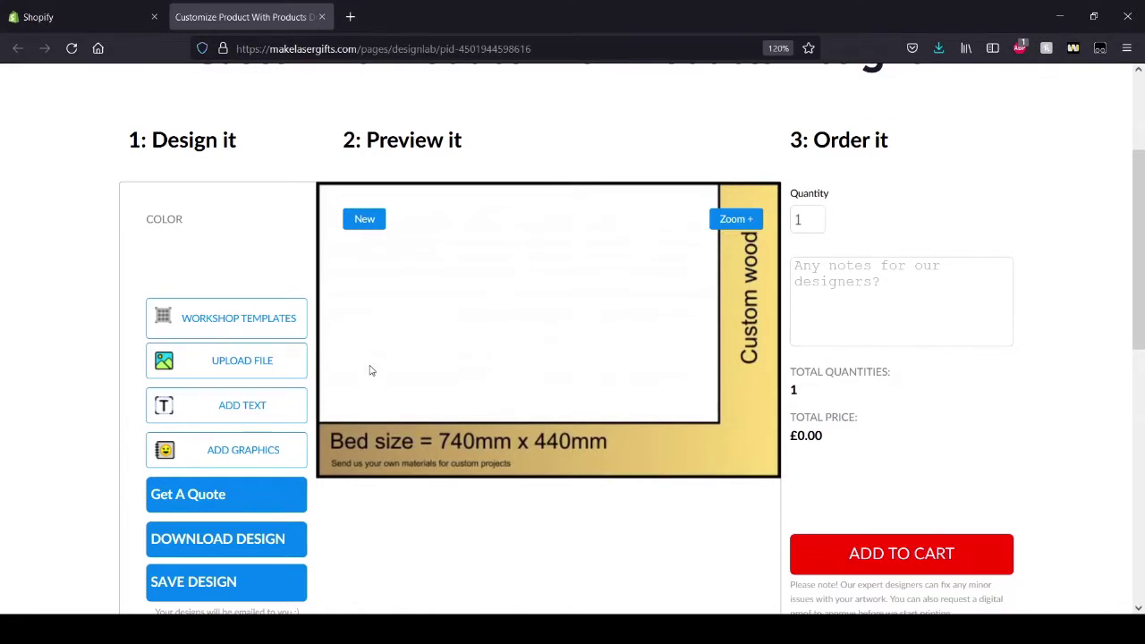
# Review the workshop templates and the artwork upload options, closing each without adding anything
pyautogui.click(285, 326)
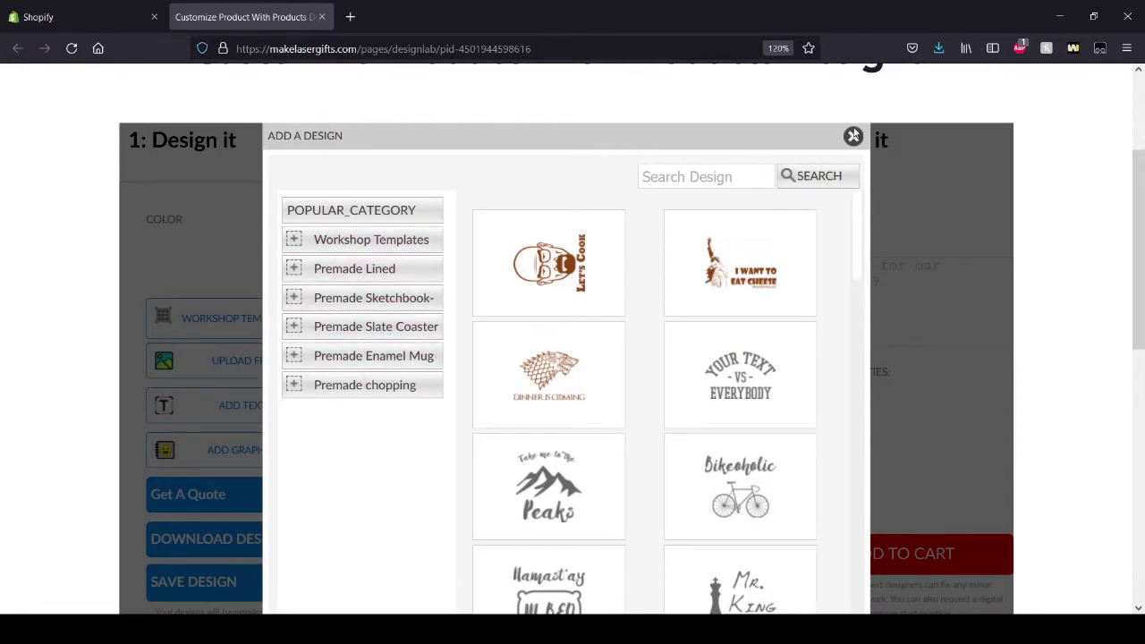
pyautogui.click(852, 137)
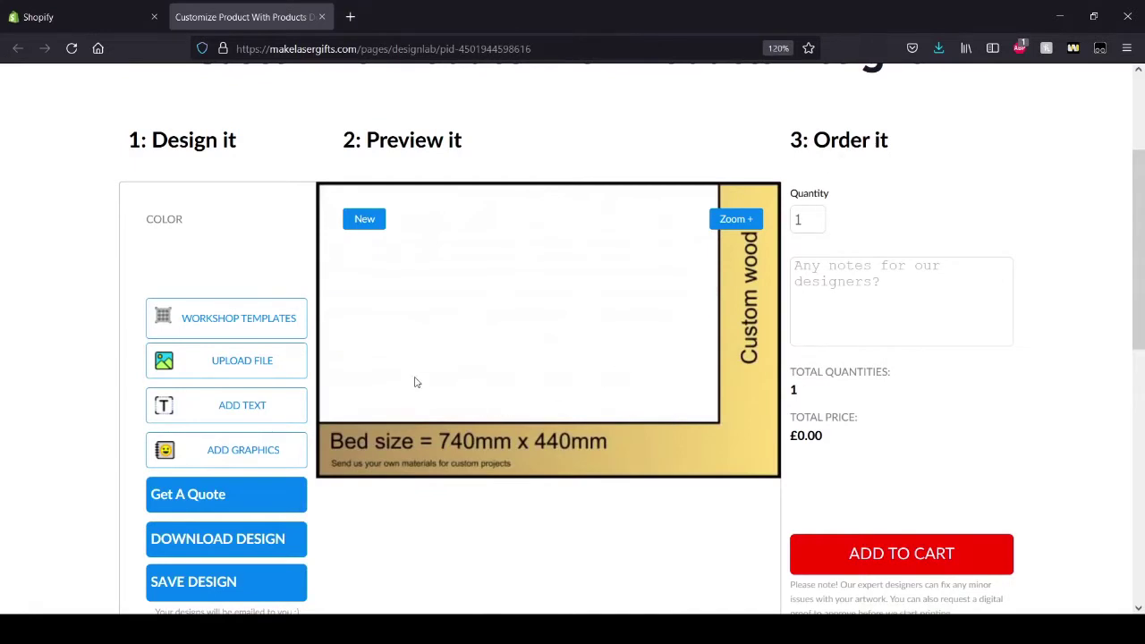
pyautogui.click(281, 364)
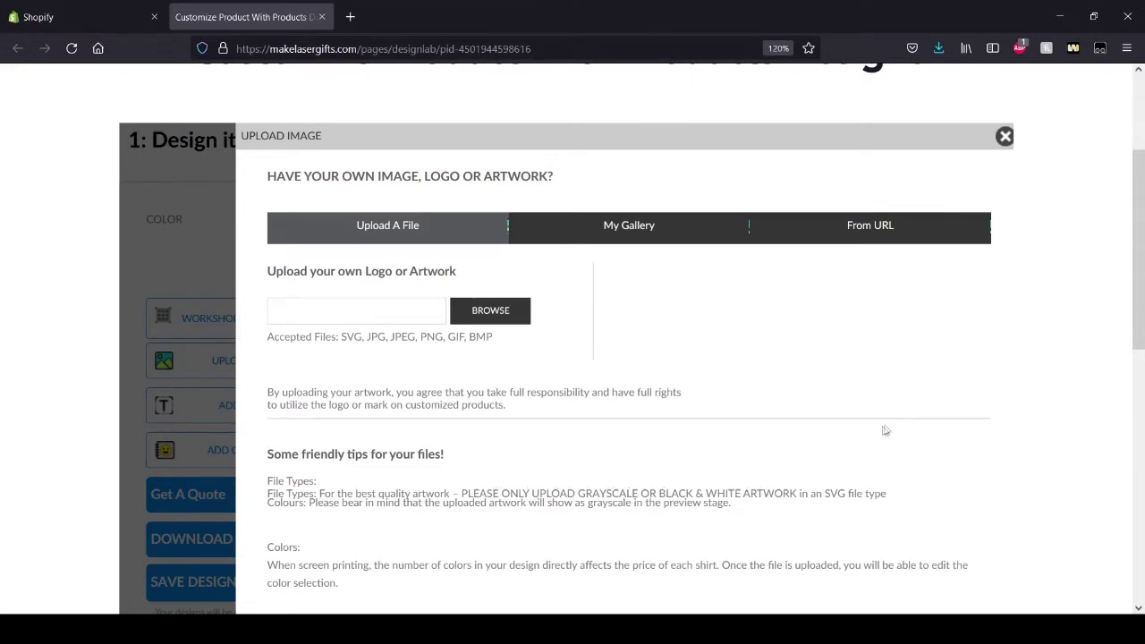
pyautogui.scroll(-1, 905, 405)
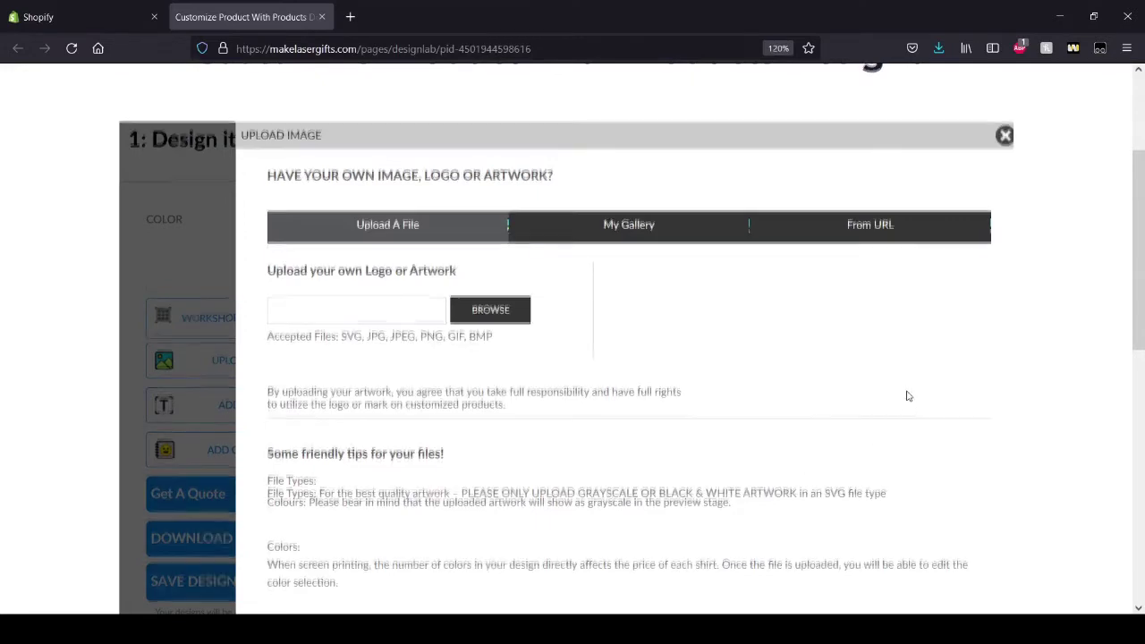
pyautogui.scroll(1, 906, 396)
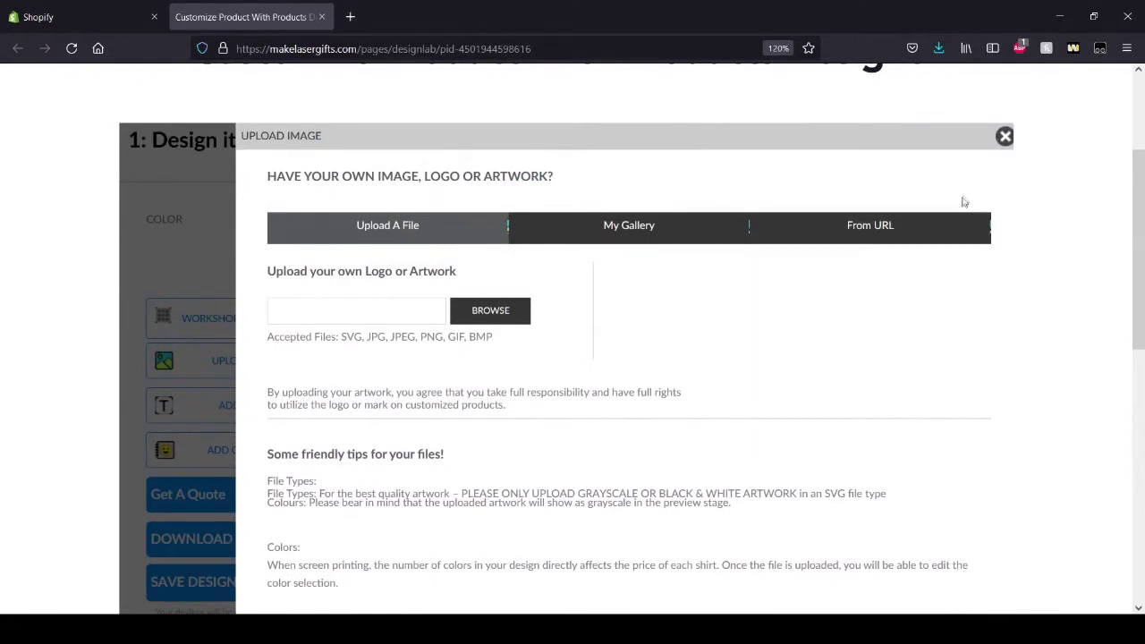
pyautogui.click(1005, 136)
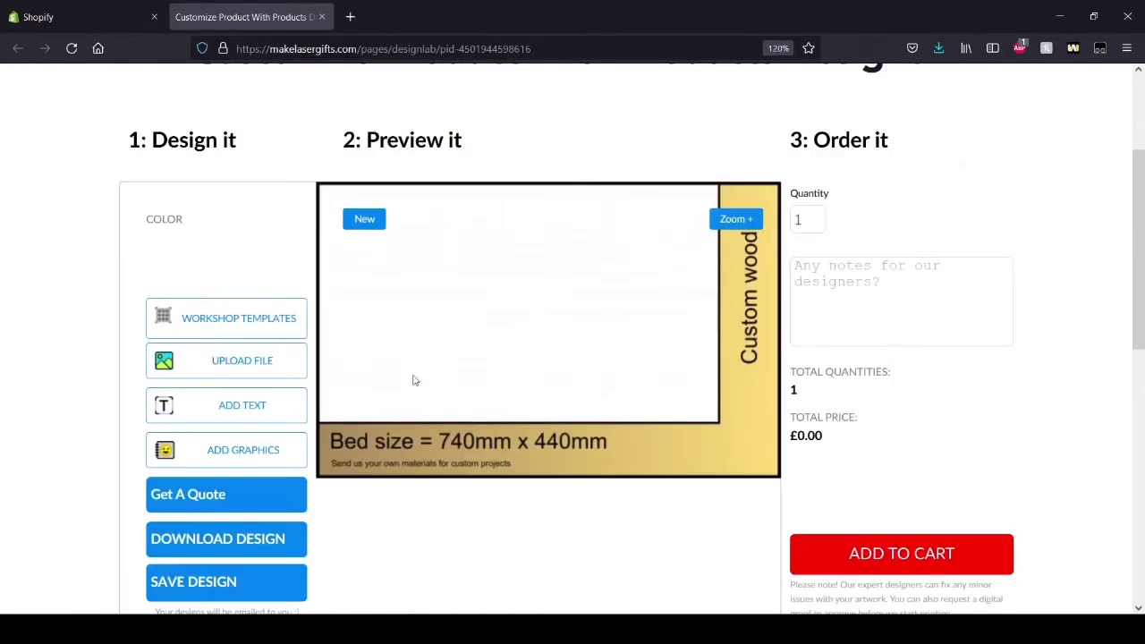
# Add the text "Hello everyone" to the middle of the design area
pyautogui.click(256, 410)
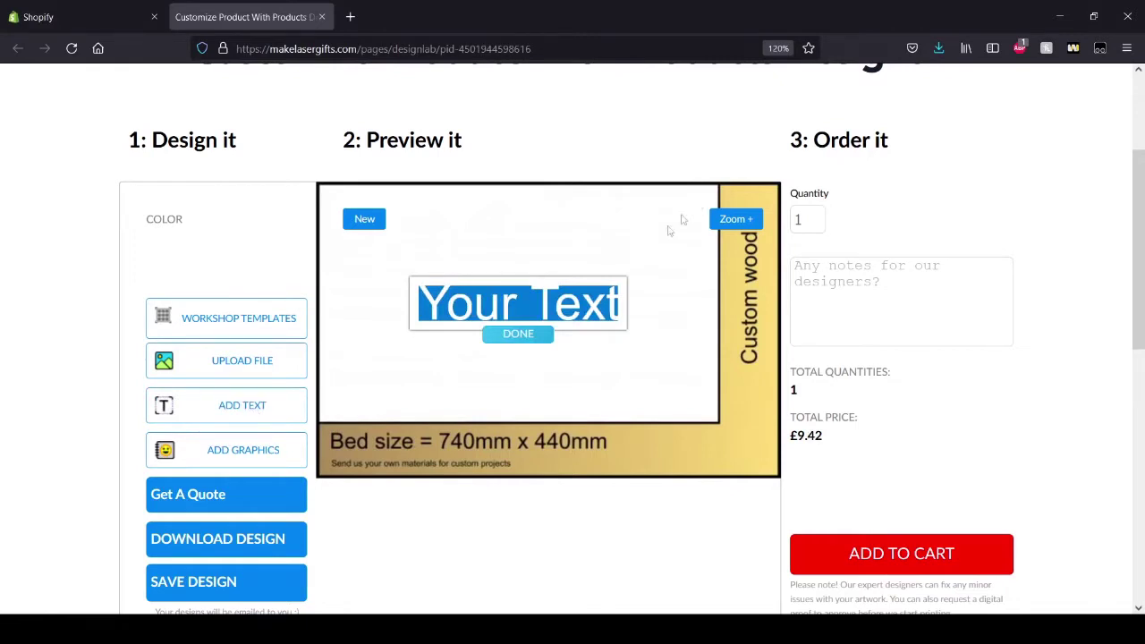
pyautogui.write('H')
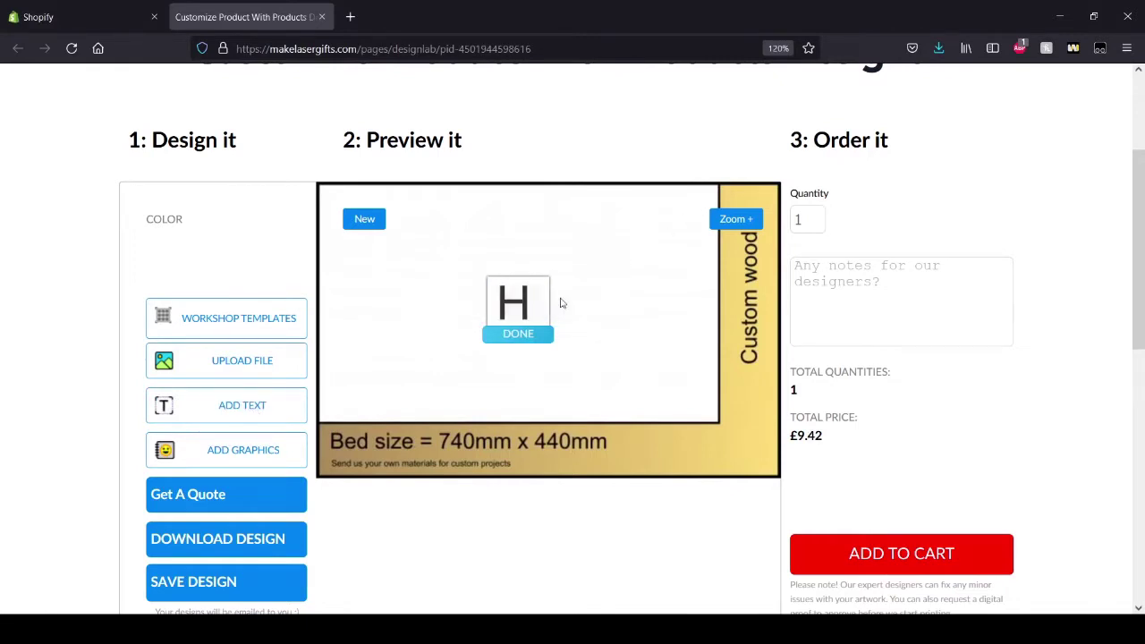
pyautogui.write('ello')
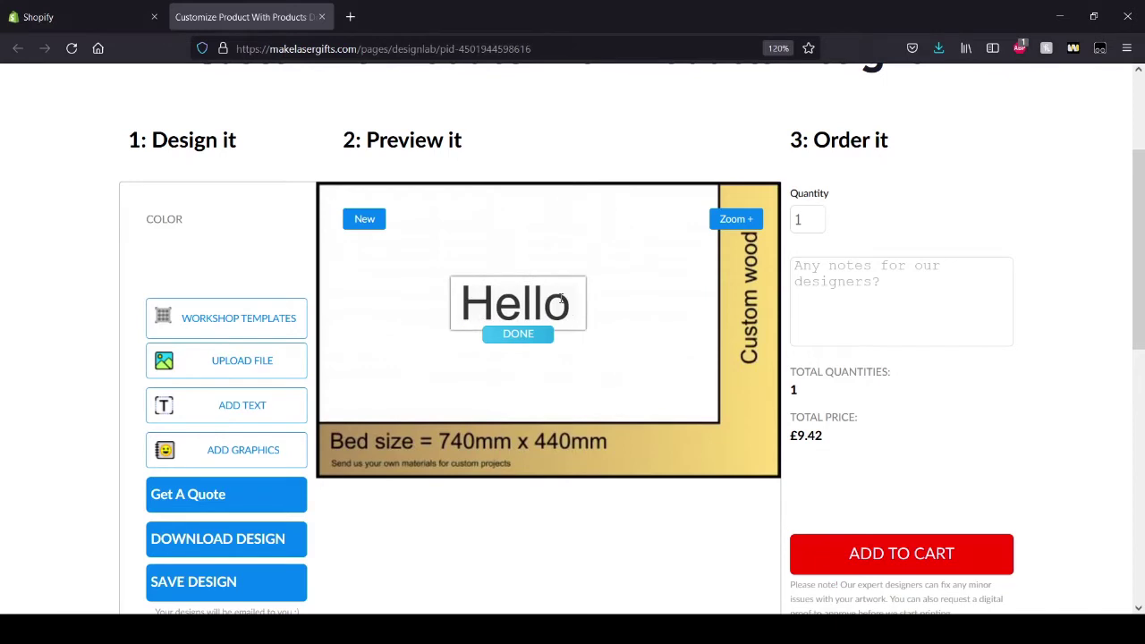
pyautogui.write(' evervone')
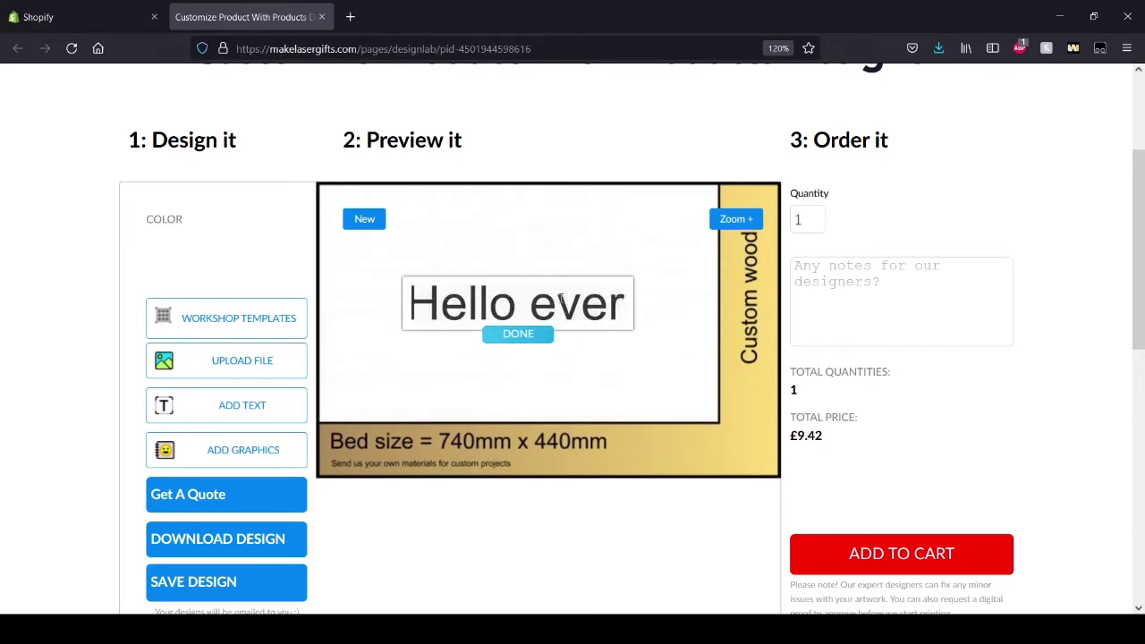
pyautogui.click(595, 381)
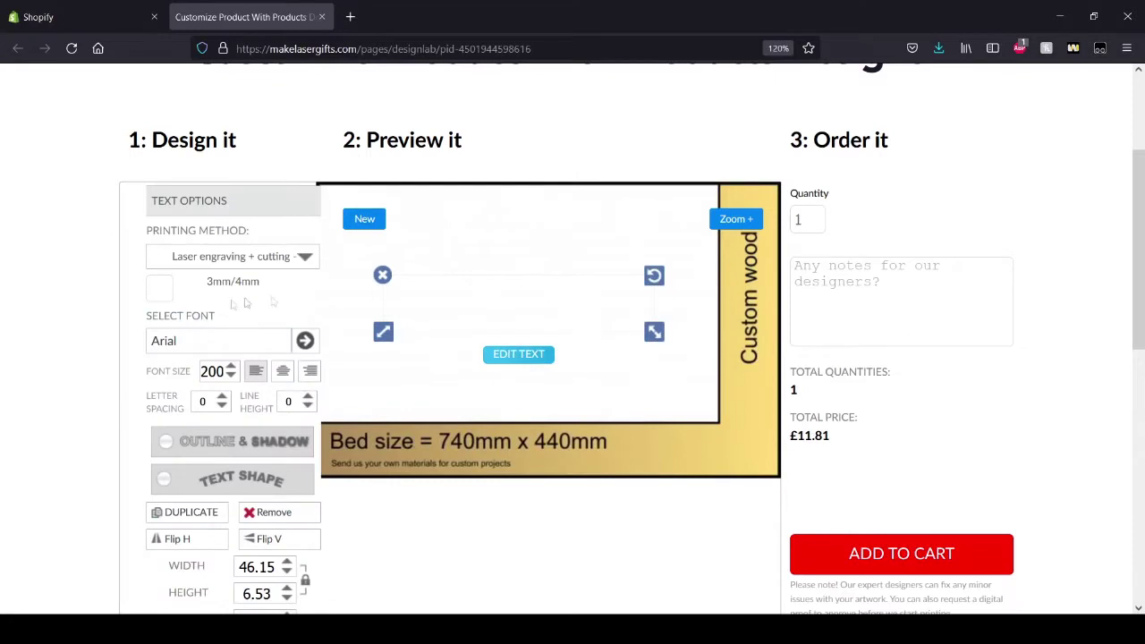
# Set the text's colour to black (Engrave 100%) and its font to Celtic
pyautogui.click(165, 301)
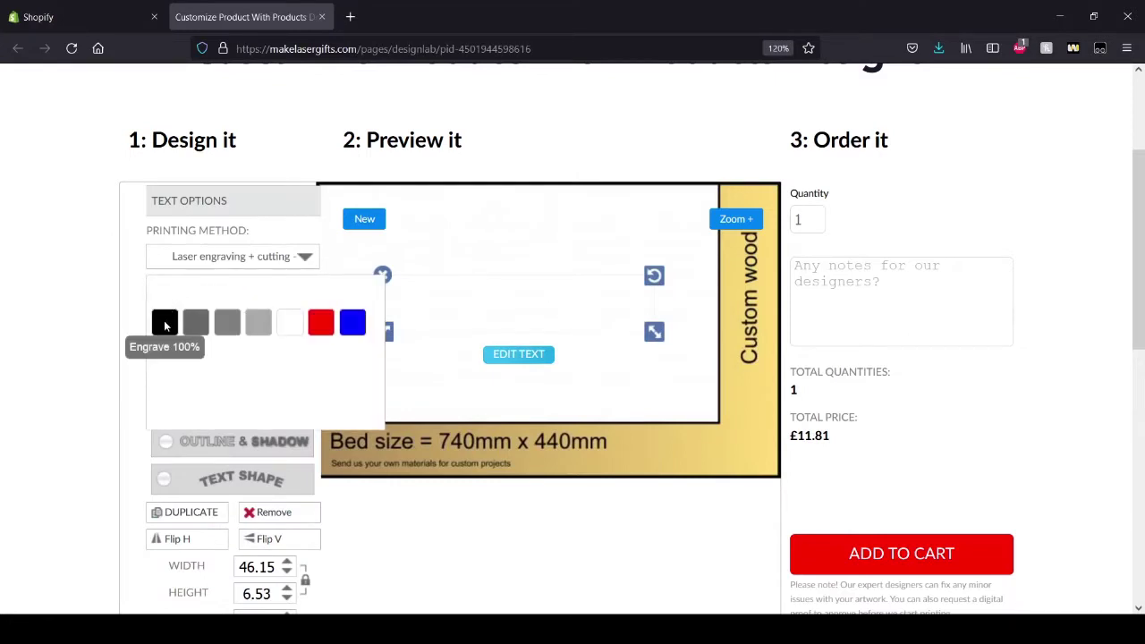
pyautogui.click(163, 321)
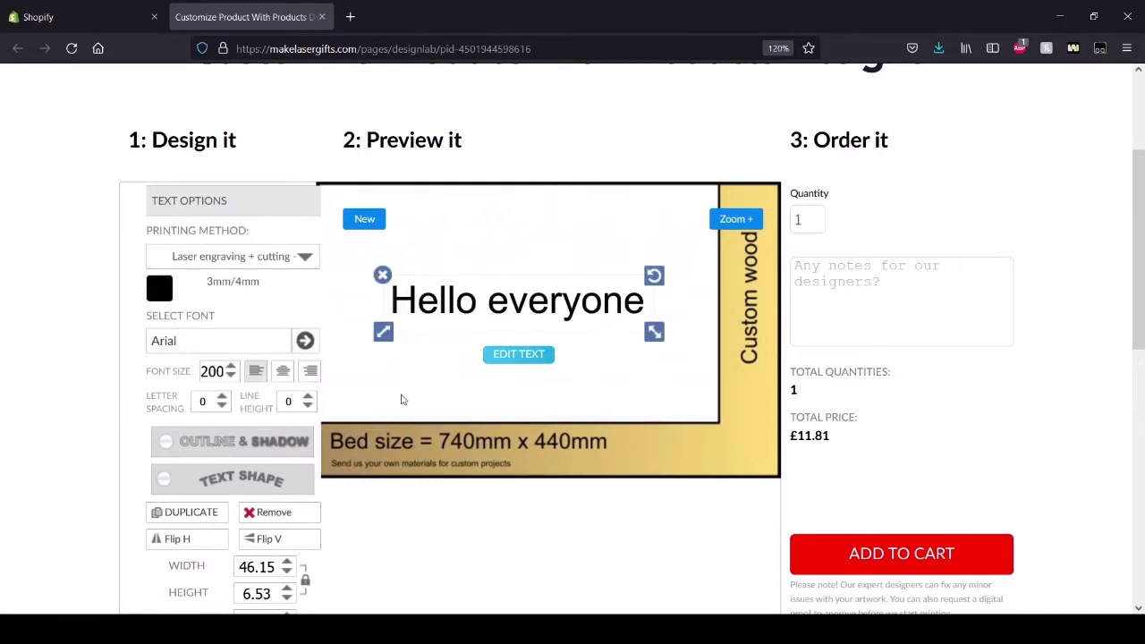
pyautogui.click(305, 340)
pyautogui.click(769, 296)
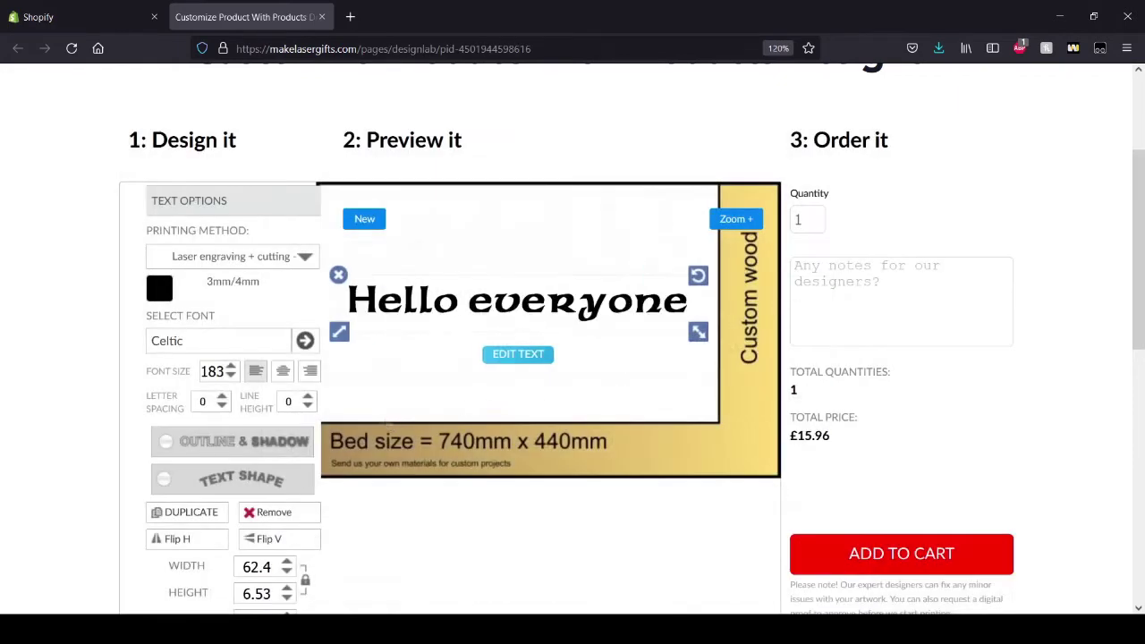
# Set the text's font size to 180 and bend the text slightly with an arc text shape
pyautogui.click(231, 376)
pyautogui.click(231, 366)
pyautogui.click(222, 397)
pyautogui.click(222, 405)
pyautogui.click(264, 479)
pyautogui.moveTo(264, 514); pyautogui.dragTo(250, 514)
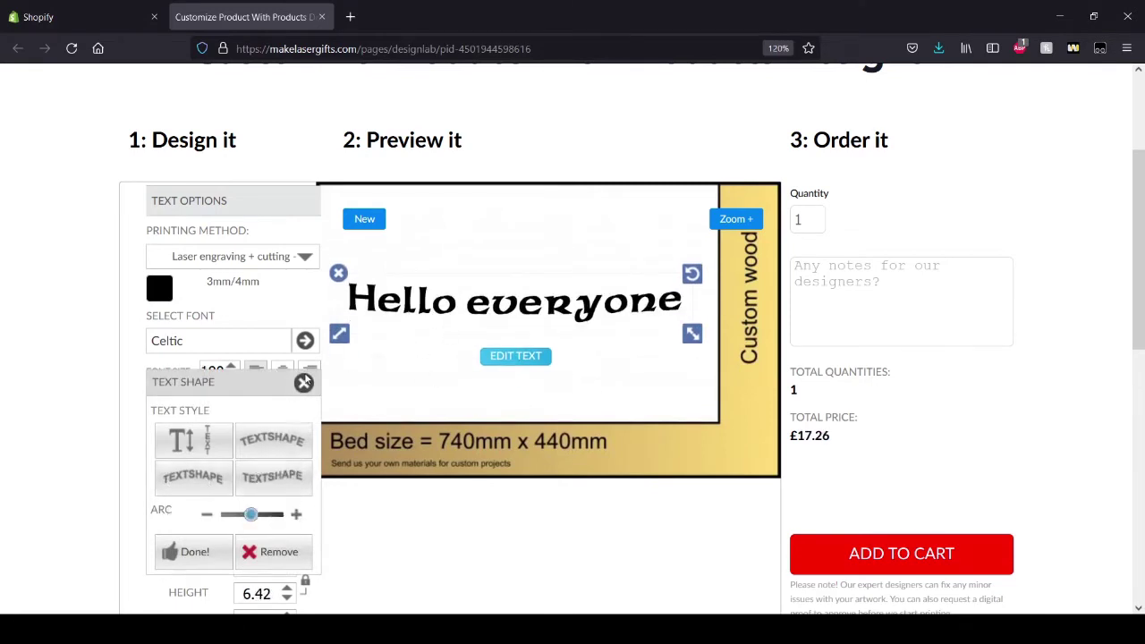
pyautogui.click(305, 383)
# Add a red outline to the "Hello everyone" text and increase the outline's thickness
pyautogui.click(163, 378)
pyautogui.click(318, 382)
pyautogui.click(456, 414)
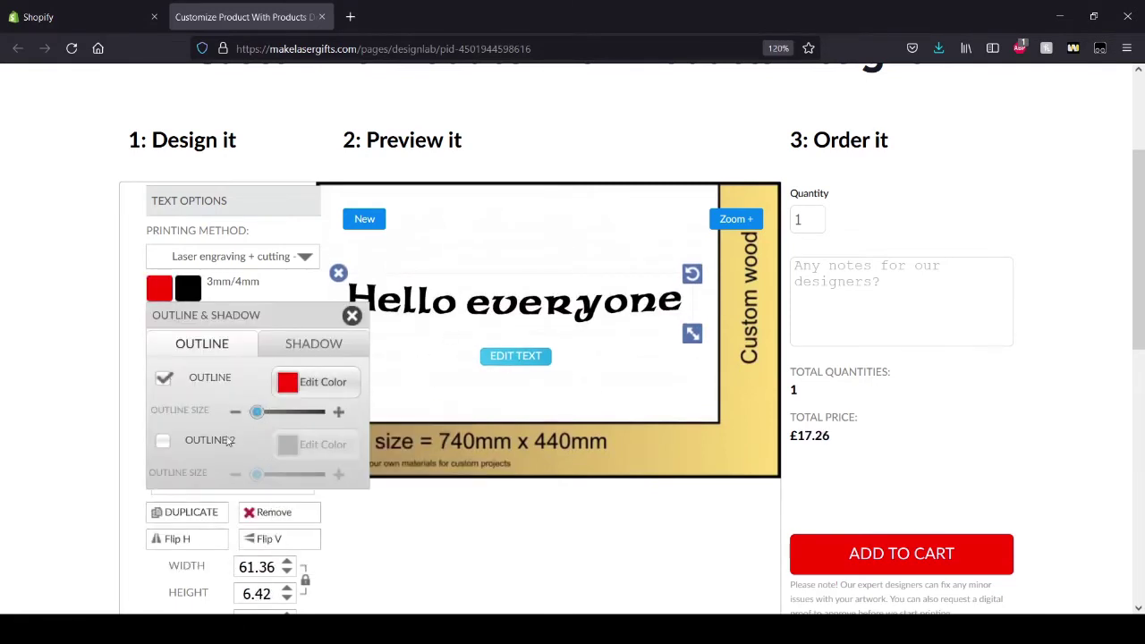
pyautogui.moveTo(259, 411); pyautogui.dragTo(279, 412)
pyautogui.click(352, 315)
# Change the text's fill to white, keeping the red outline, and deselect the text
pyautogui.click(159, 288)
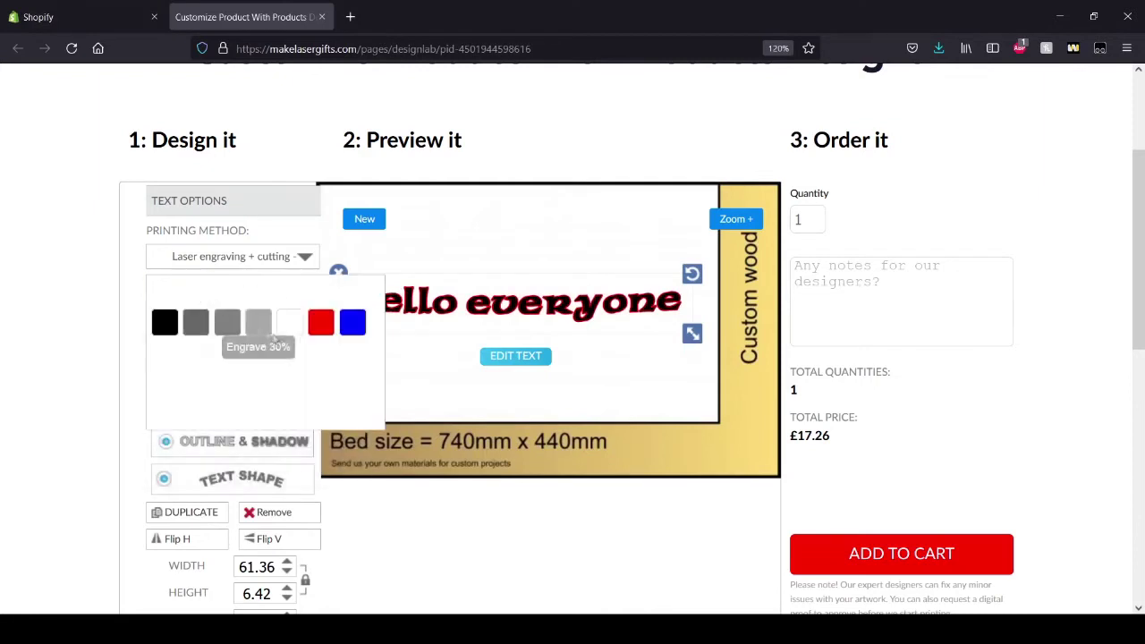
pyautogui.click(289, 323)
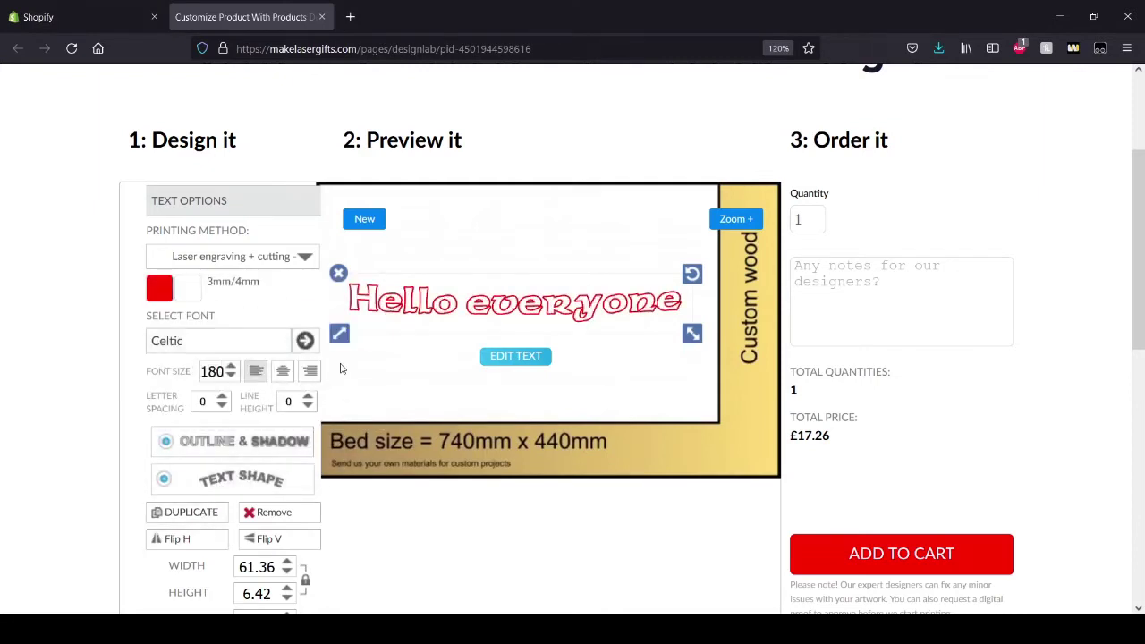
pyautogui.click(436, 392)
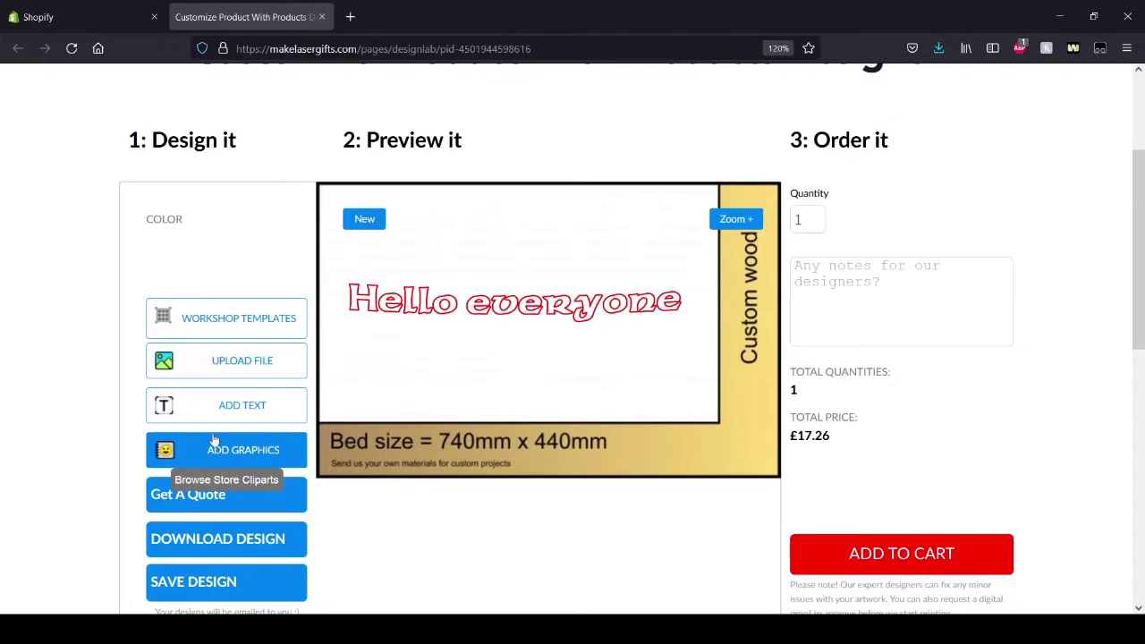
# Add the "Dog - shiba wink" graphic from the Ideal for engraving category to the design
pyautogui.click(260, 461)
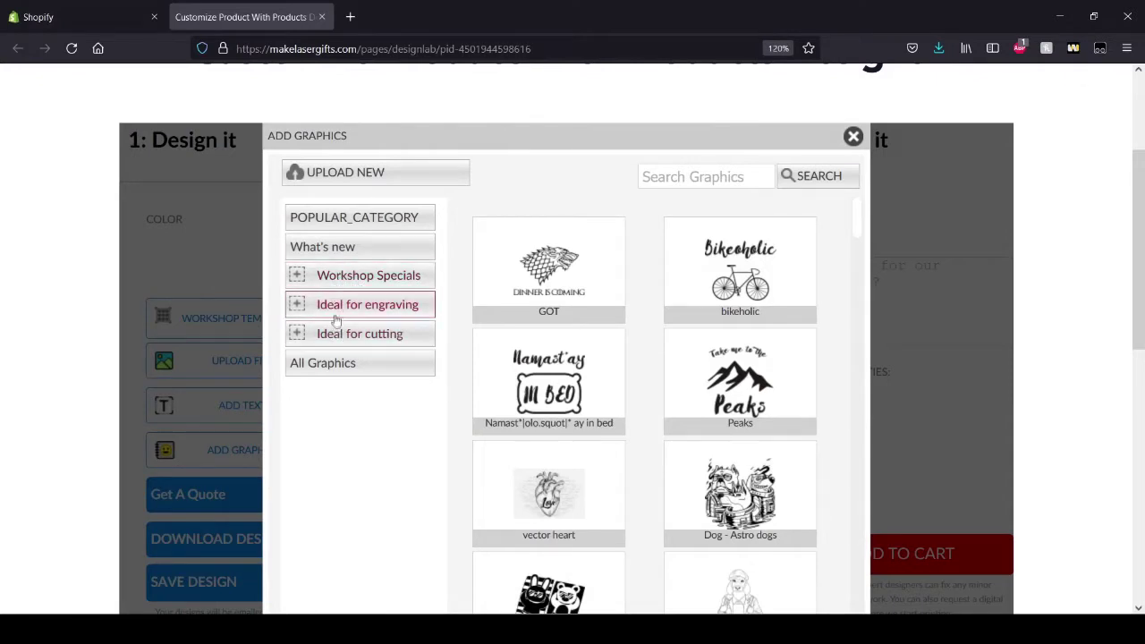
pyautogui.click(340, 308)
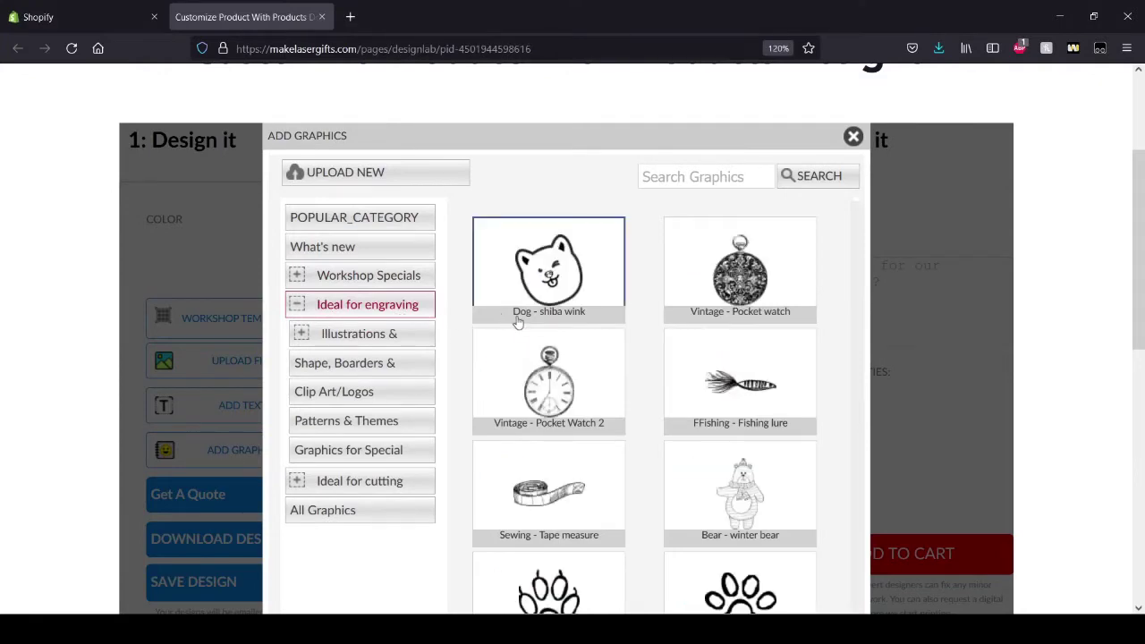
pyautogui.click(546, 295)
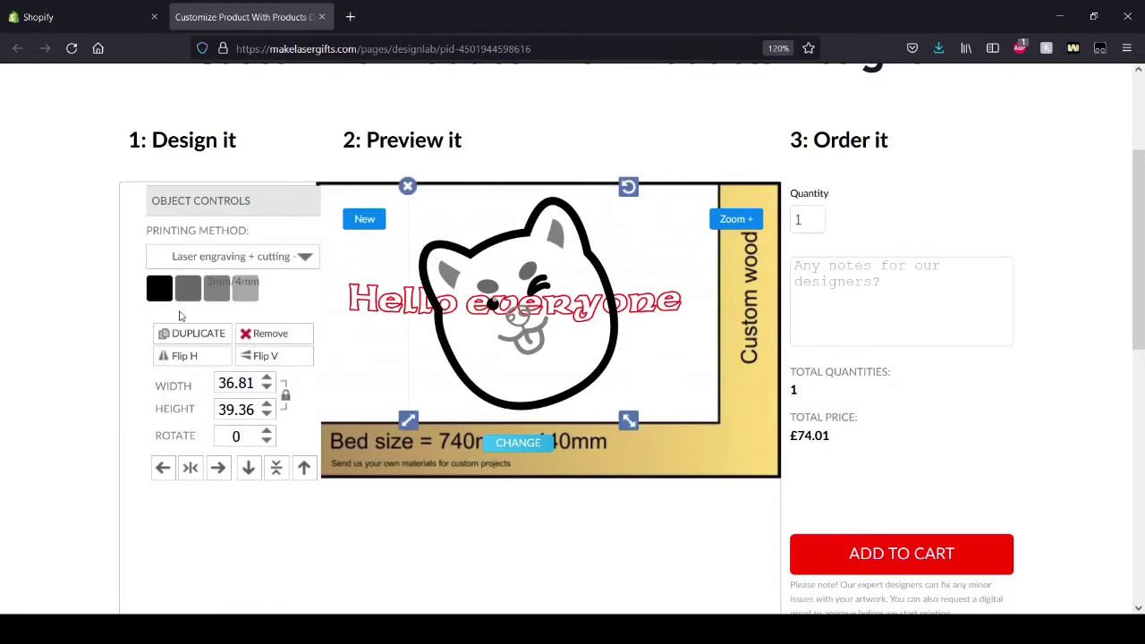
# Recolour the dog graphic's grey parts black and arrange three small dogs in a row below the text
pyautogui.click(201, 295)
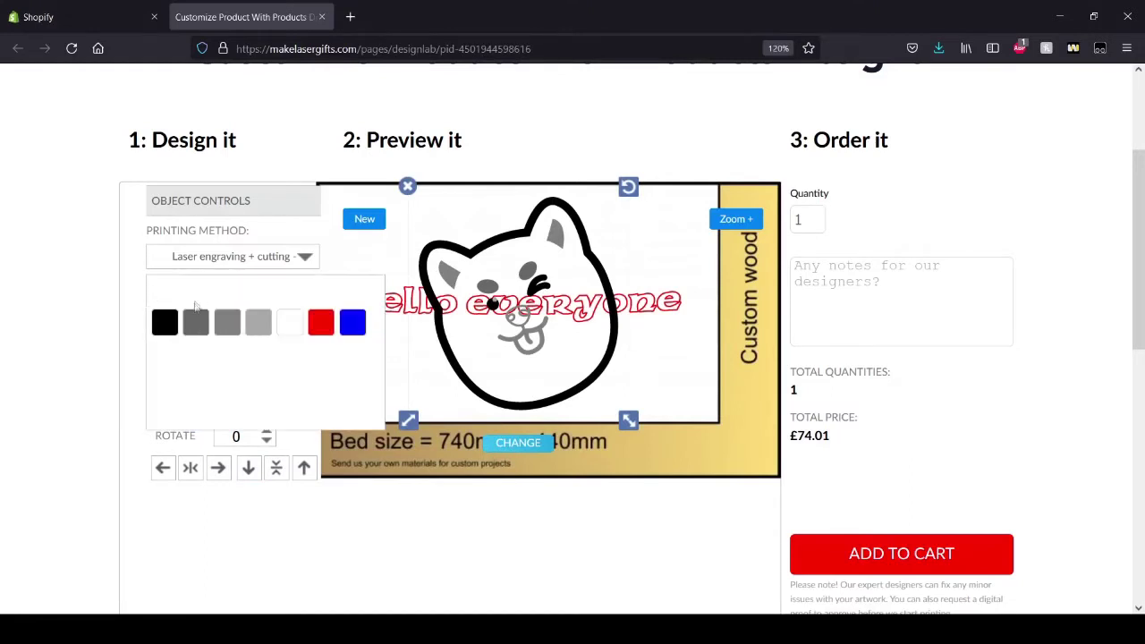
pyautogui.click(169, 316)
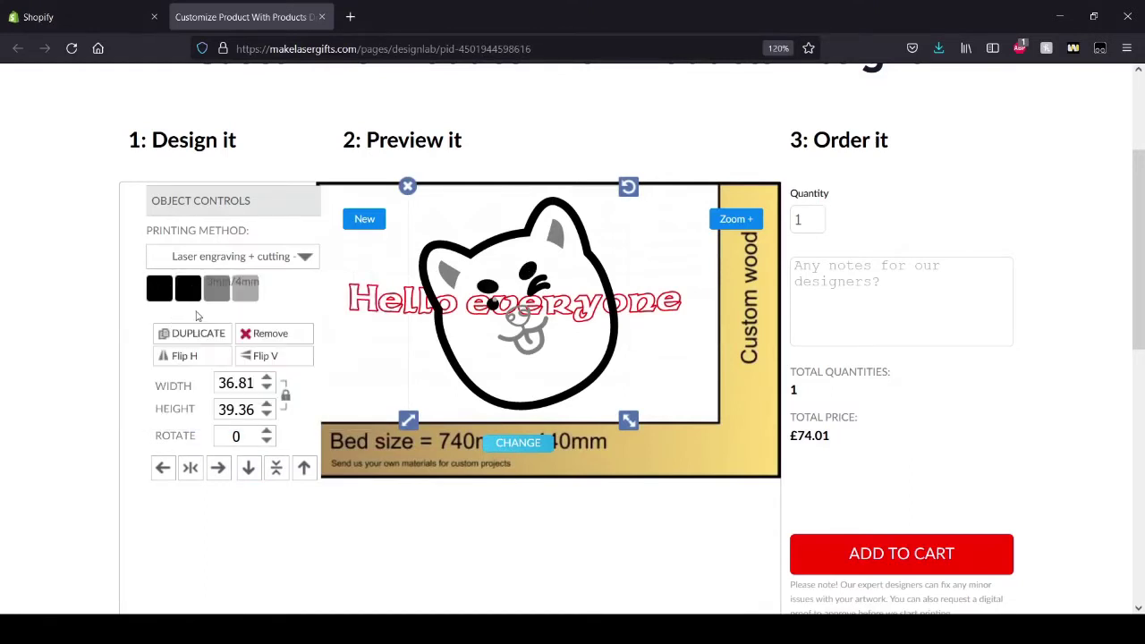
pyautogui.click(215, 295)
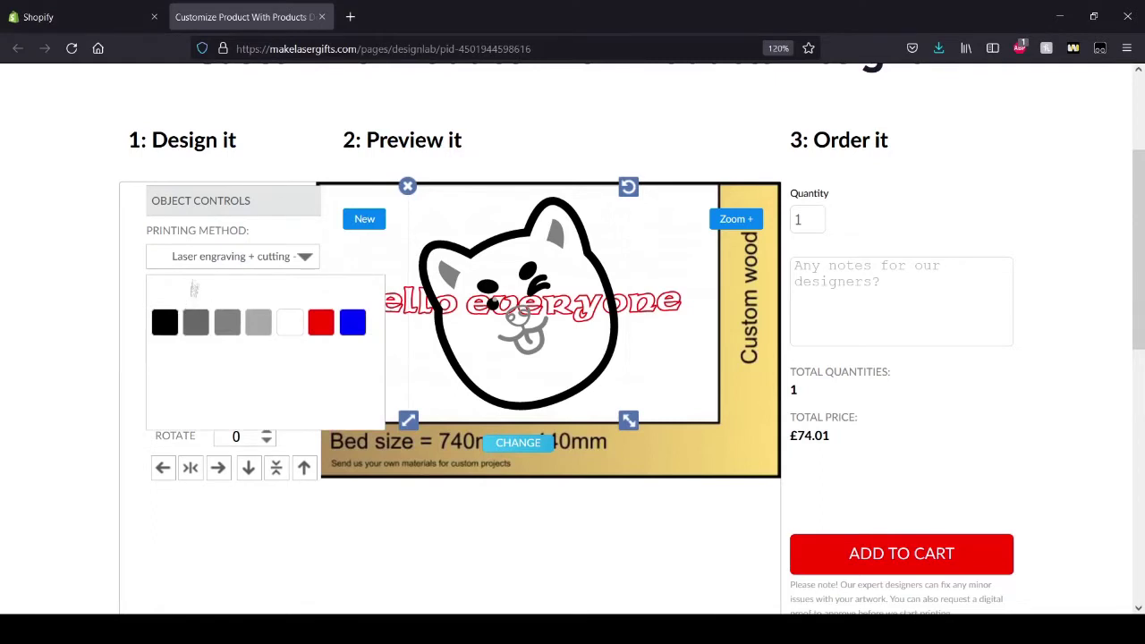
pyautogui.click(190, 299)
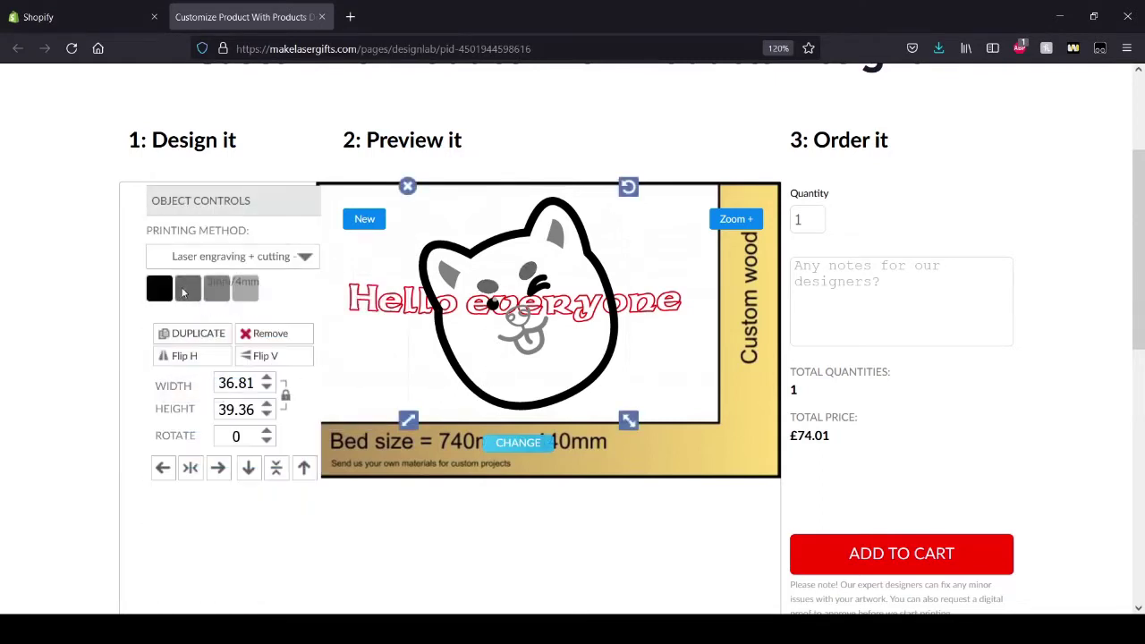
pyautogui.click(180, 286)
pyautogui.click(231, 329)
pyautogui.click(234, 296)
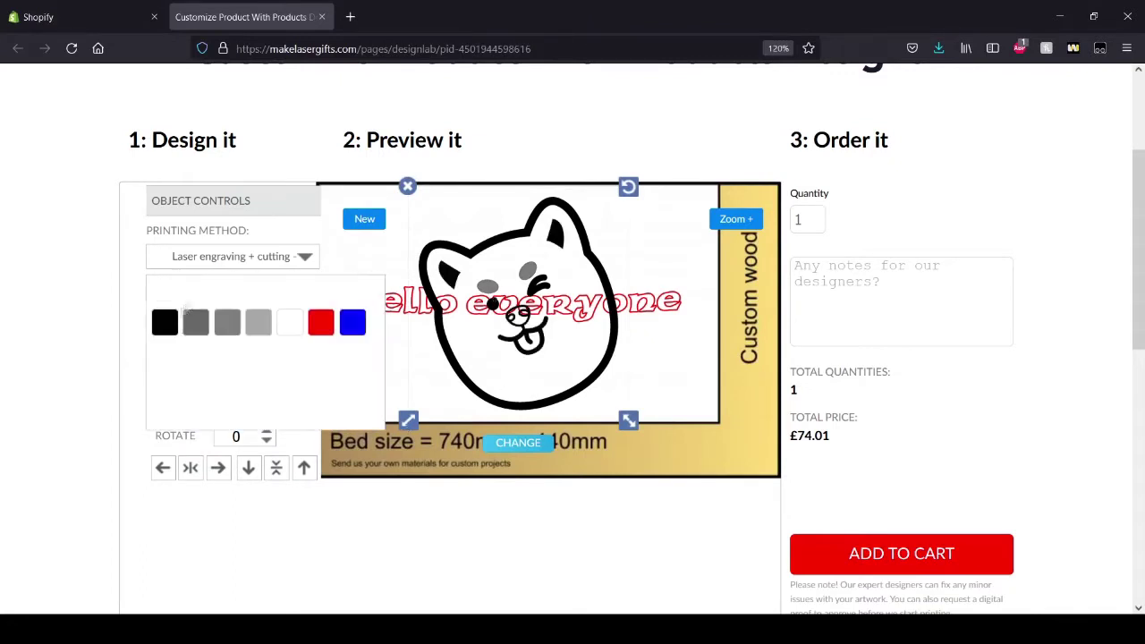
pyautogui.click(195, 320)
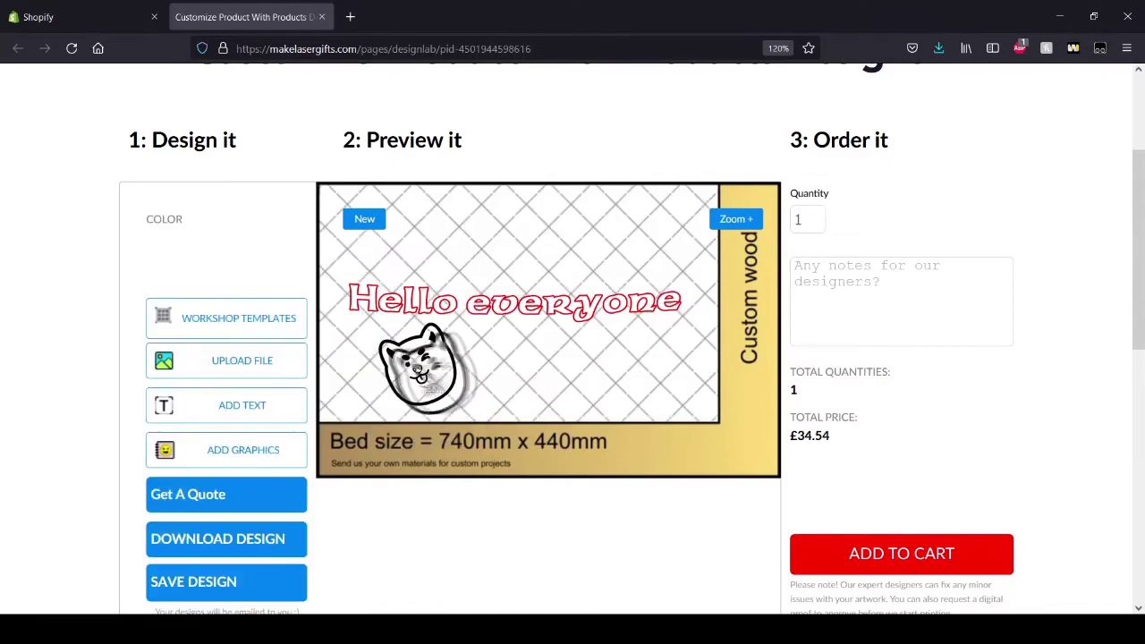
pyautogui.moveTo(565, 364); pyautogui.dragTo(577, 353)
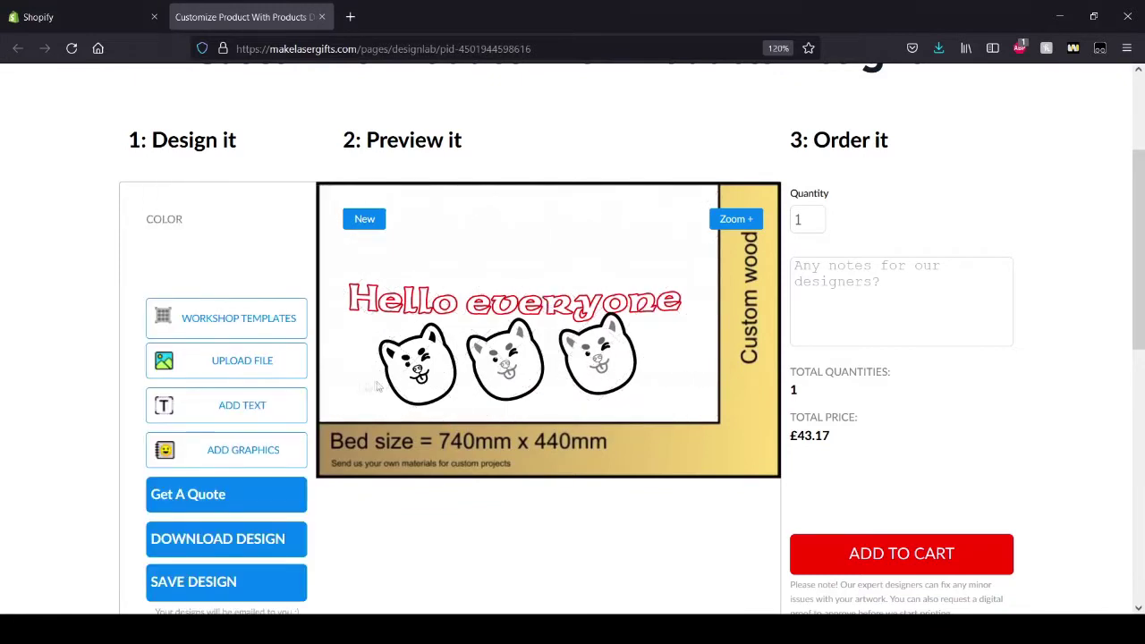
# Review the quote request form and the save-design form, closing both without submitting anything
pyautogui.click(237, 488)
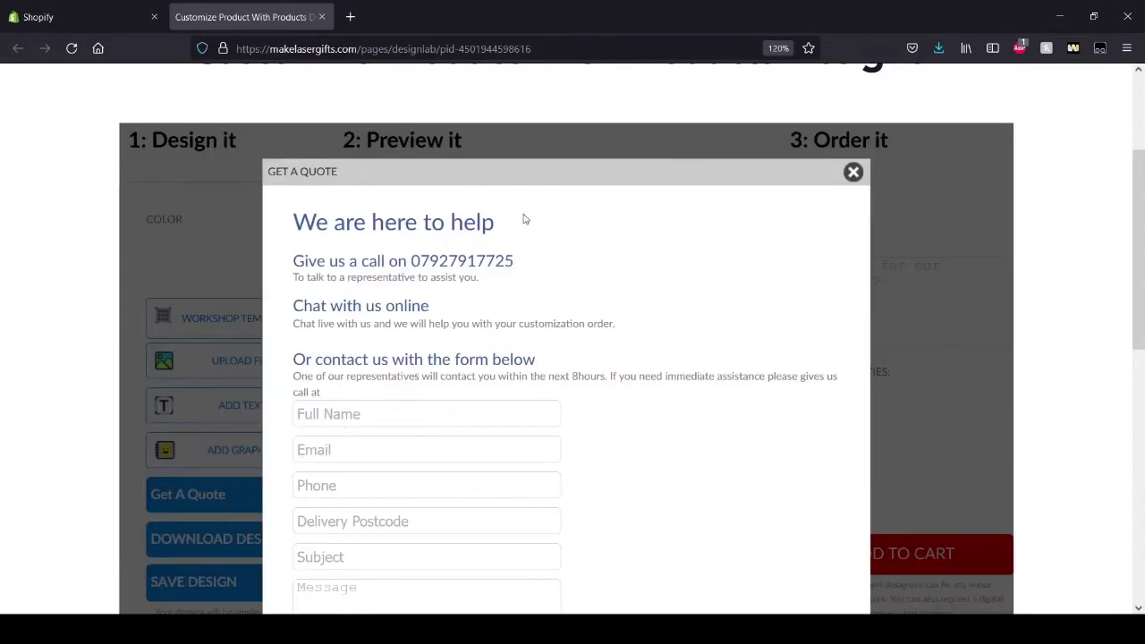
pyautogui.scroll(-4, 525, 219)
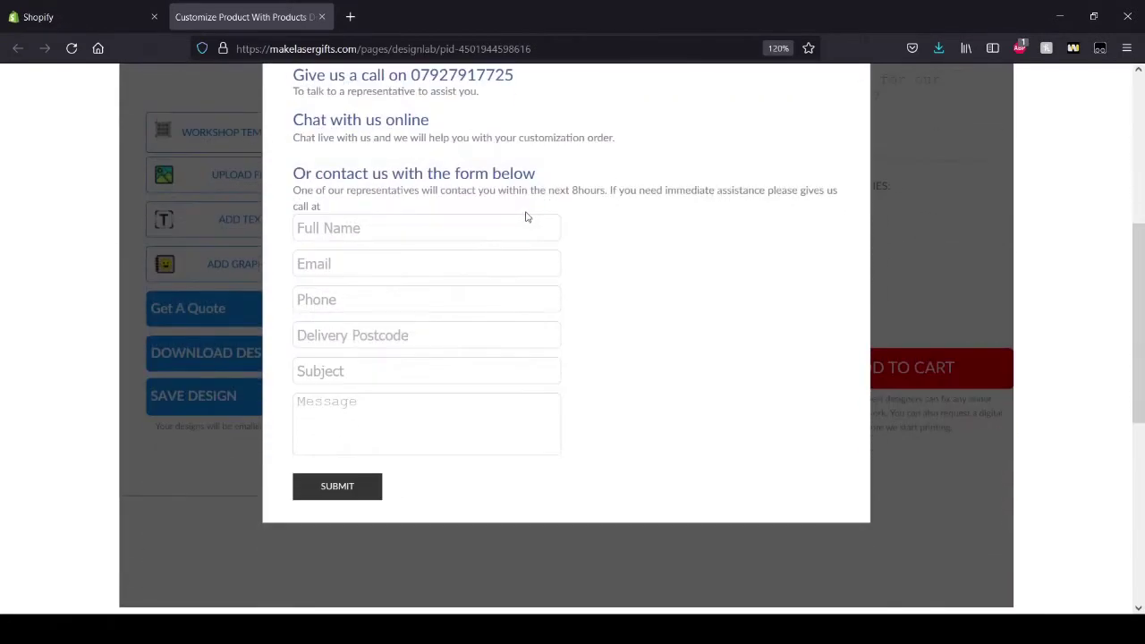
pyautogui.scroll(2, 573, 210)
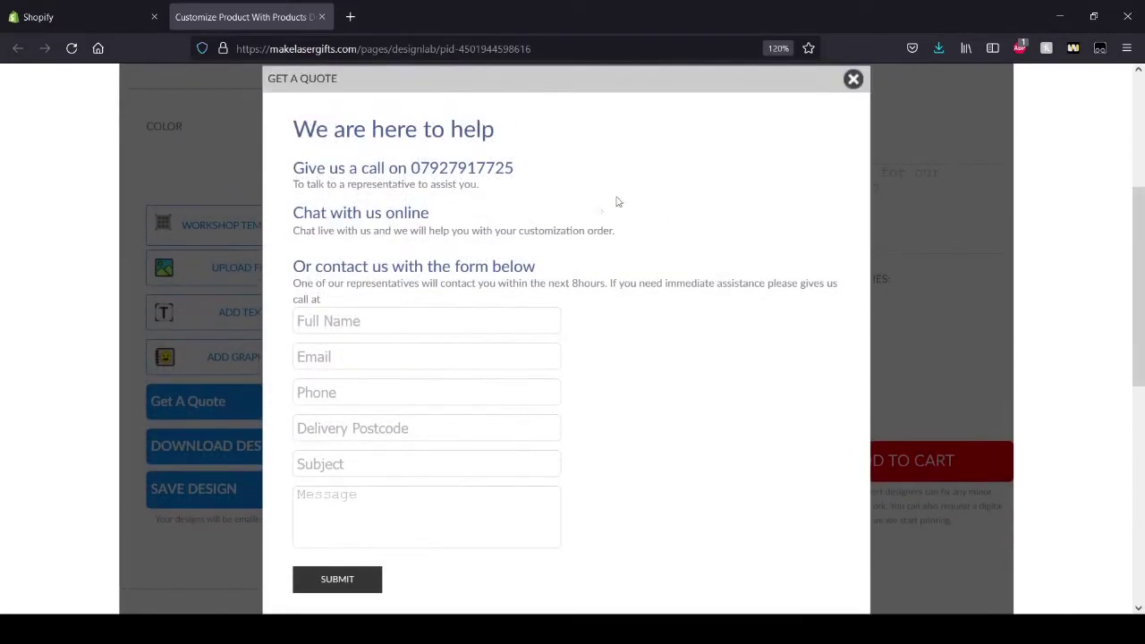
pyautogui.click(854, 82)
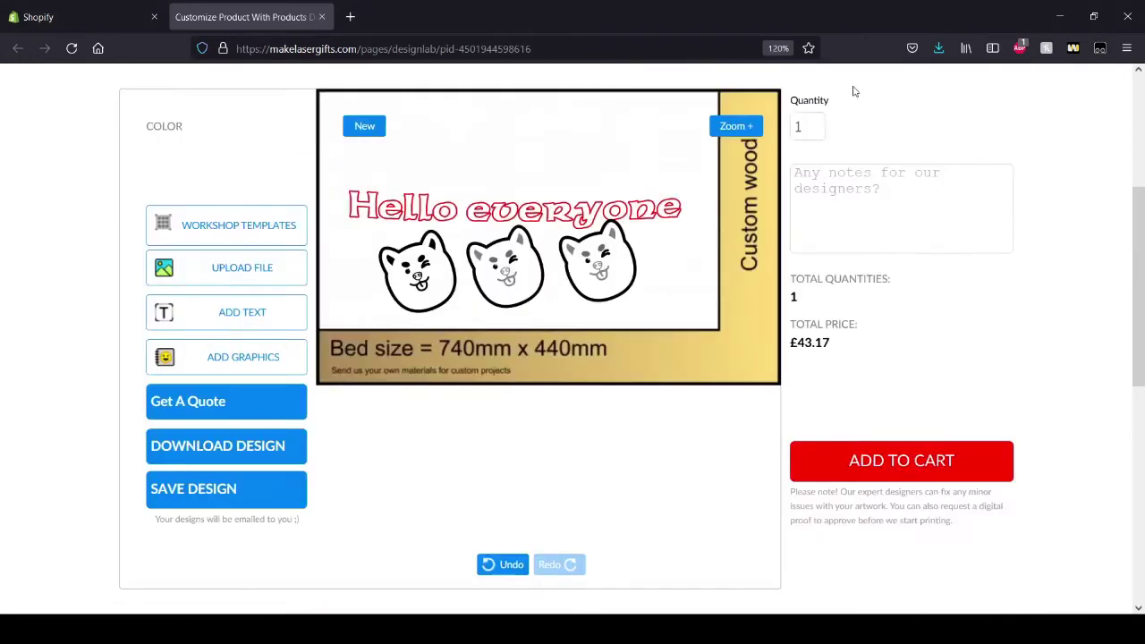
pyautogui.click(216, 491)
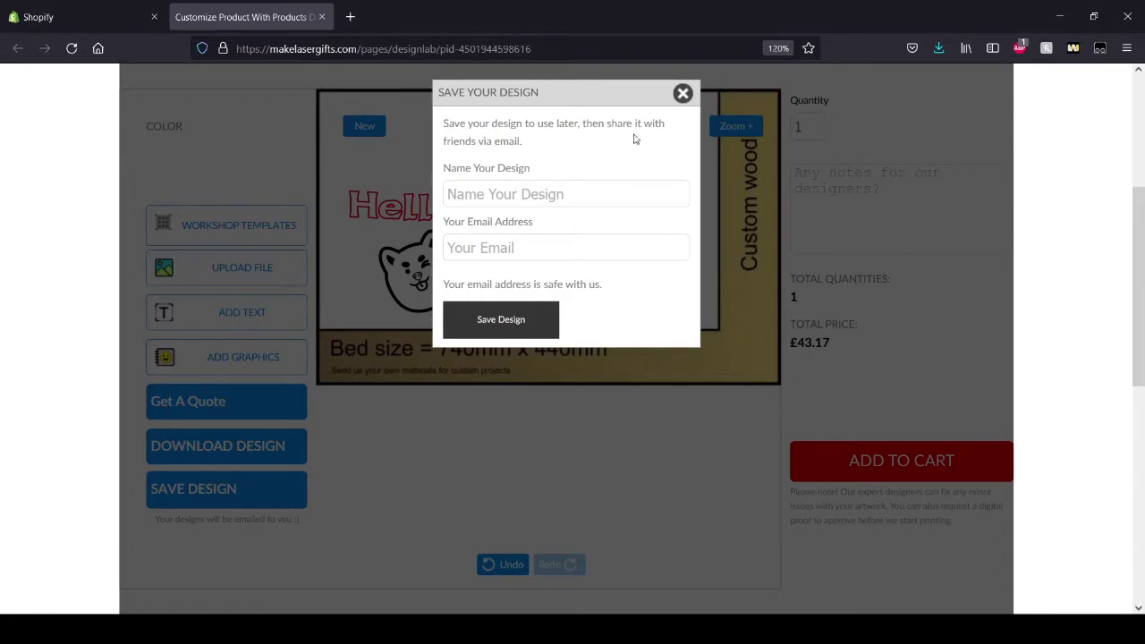
pyautogui.click(681, 95)
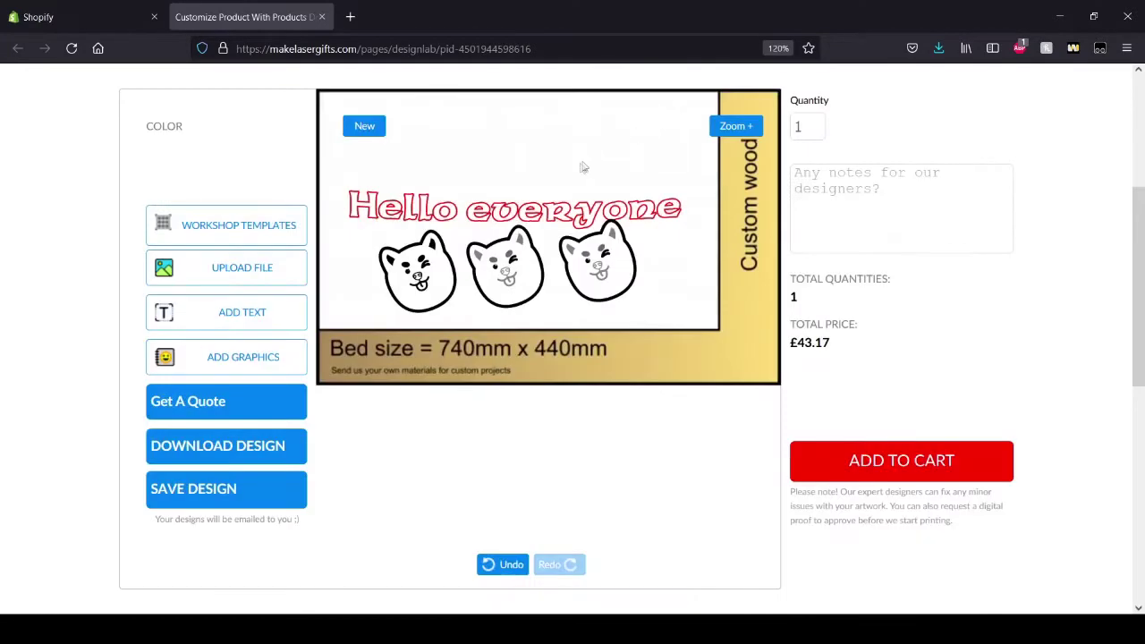
# Add a clock template from the Clocks category of the Workshop Templates design ideas
pyautogui.scroll(2, 332, 481)
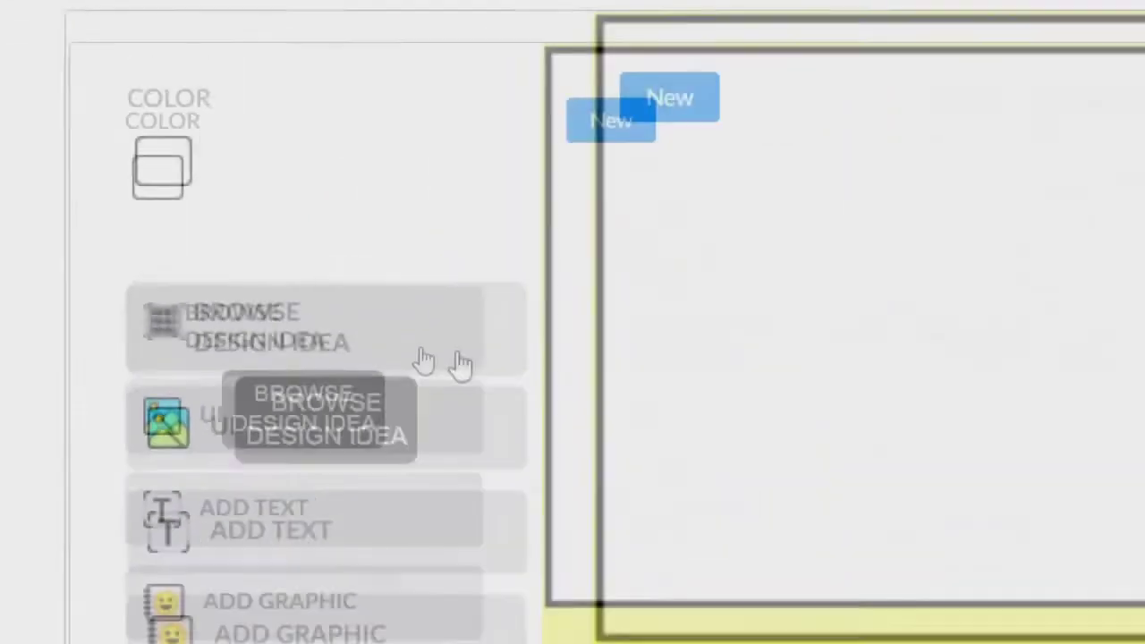
pyautogui.click(680, 393)
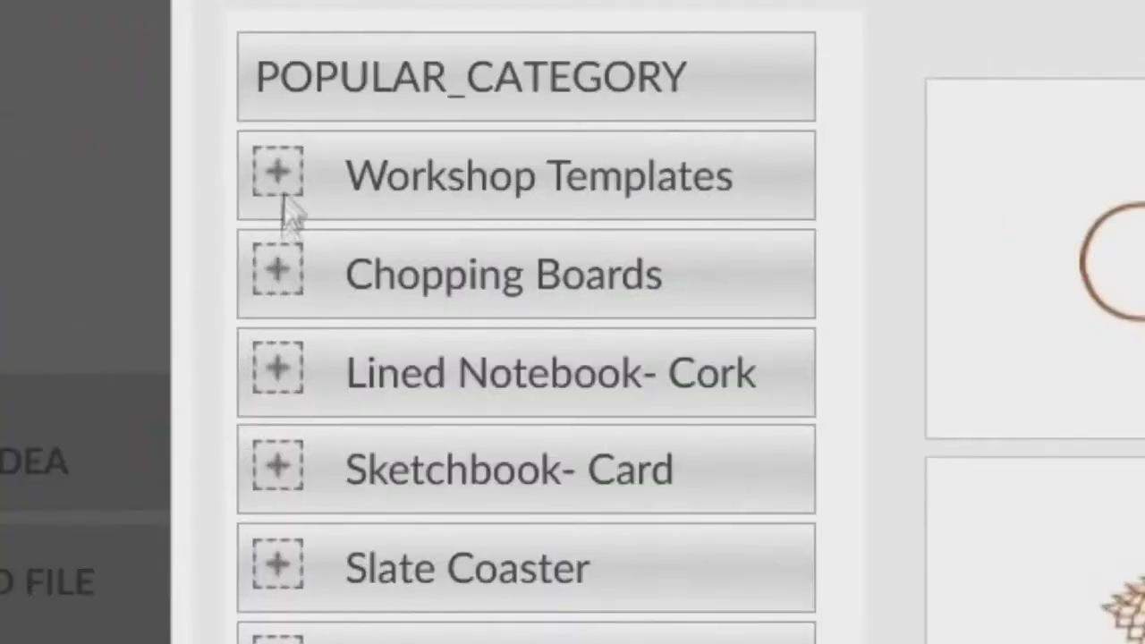
pyautogui.click(277, 246)
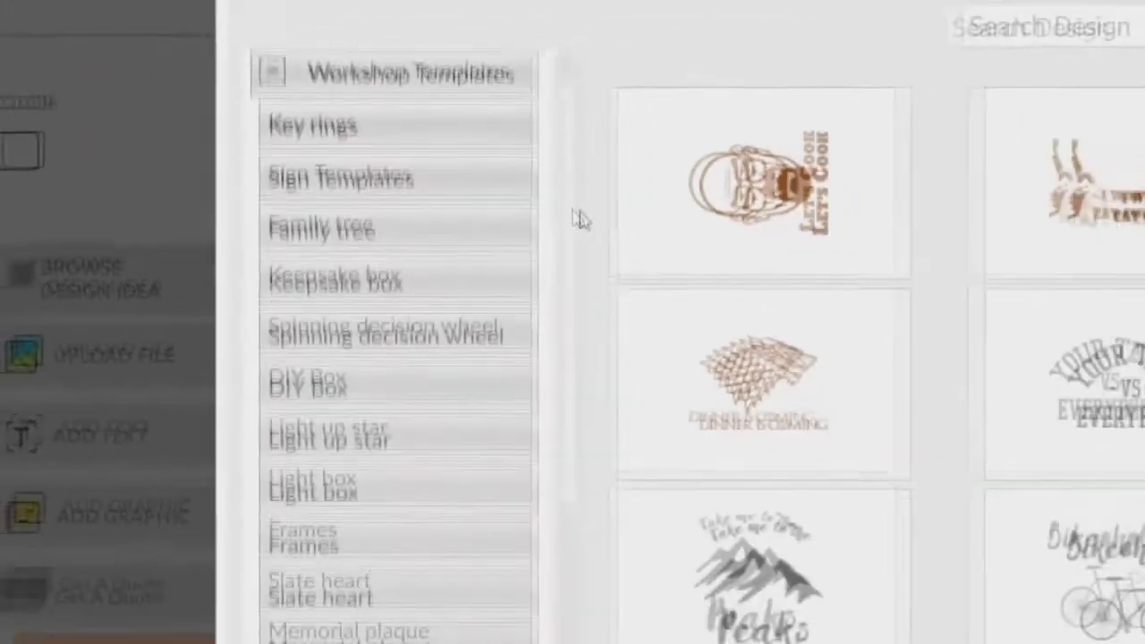
pyautogui.scroll(-3, 752, 231)
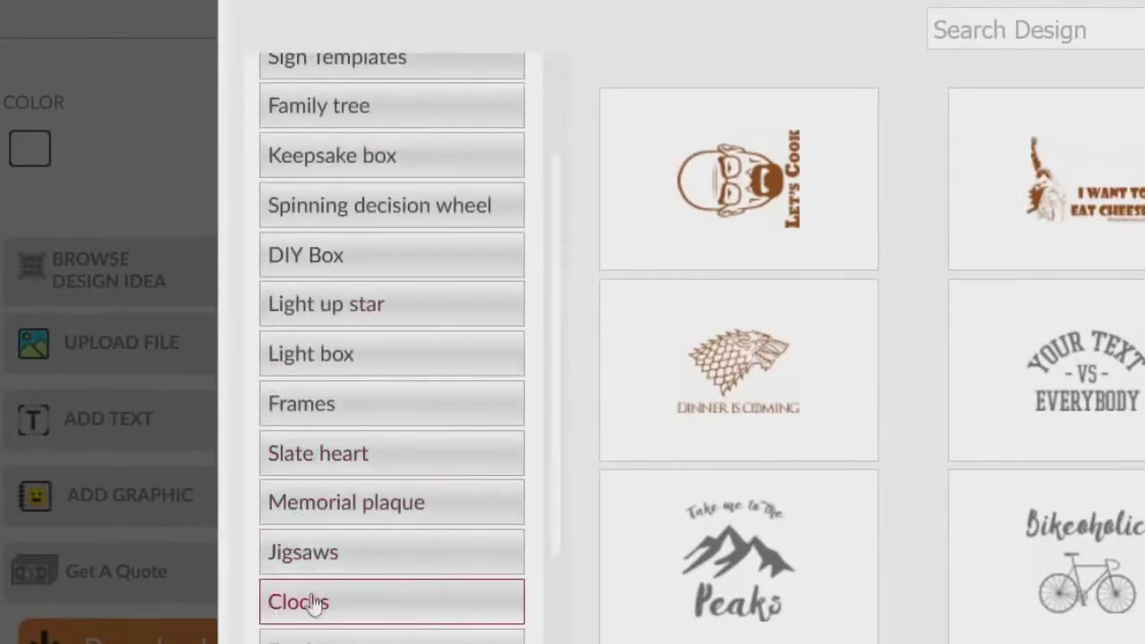
pyautogui.click(394, 609)
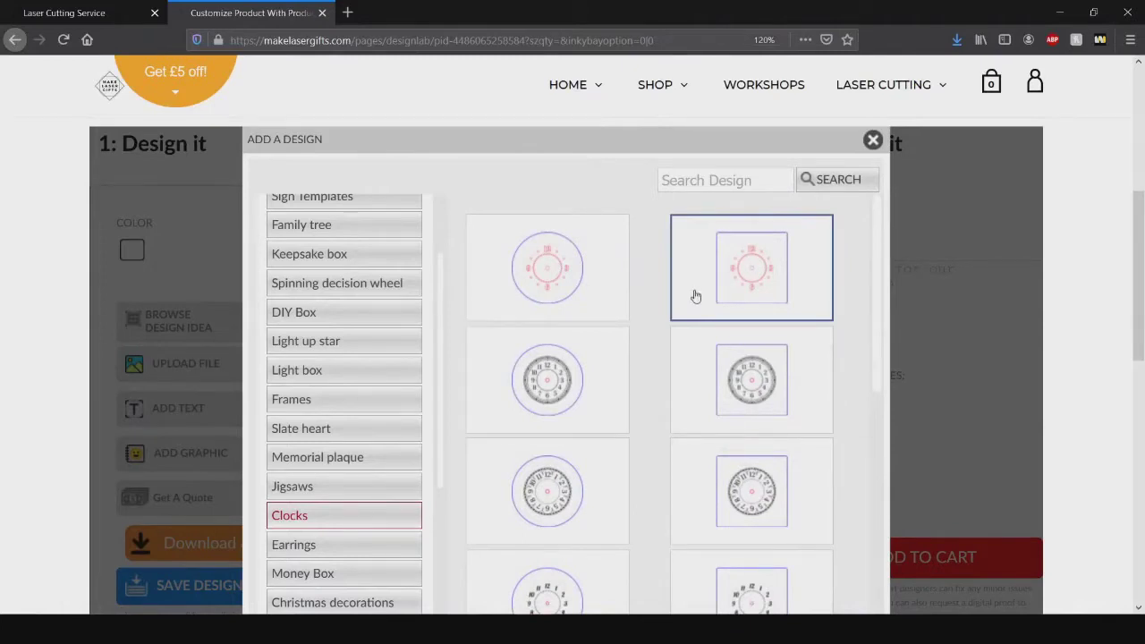
pyautogui.click(615, 292)
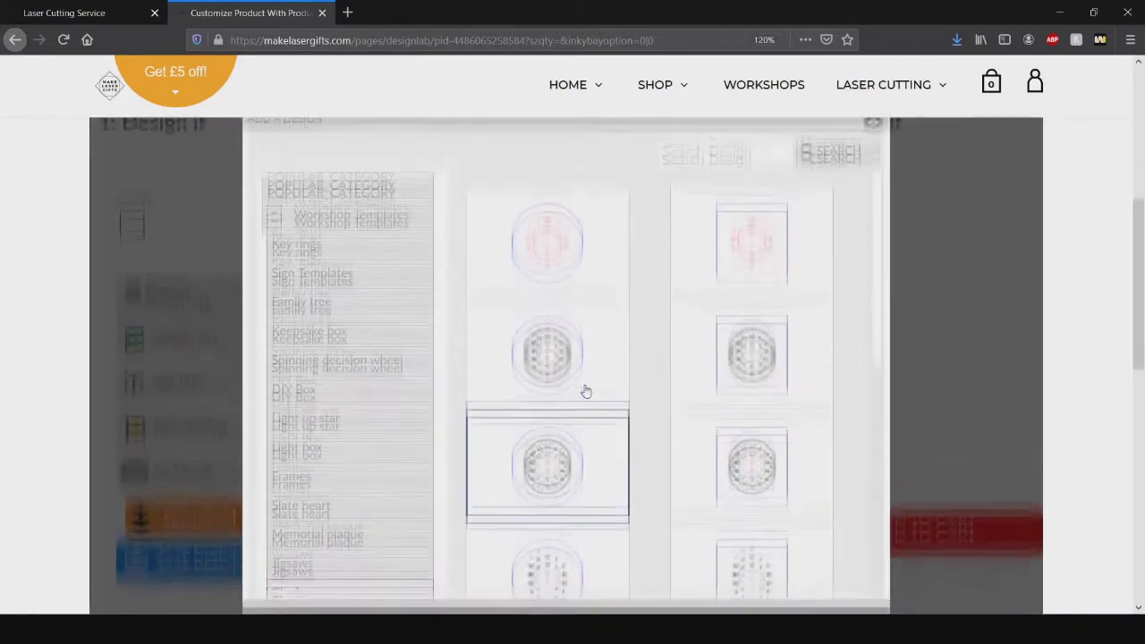
pyautogui.click(775, 276)
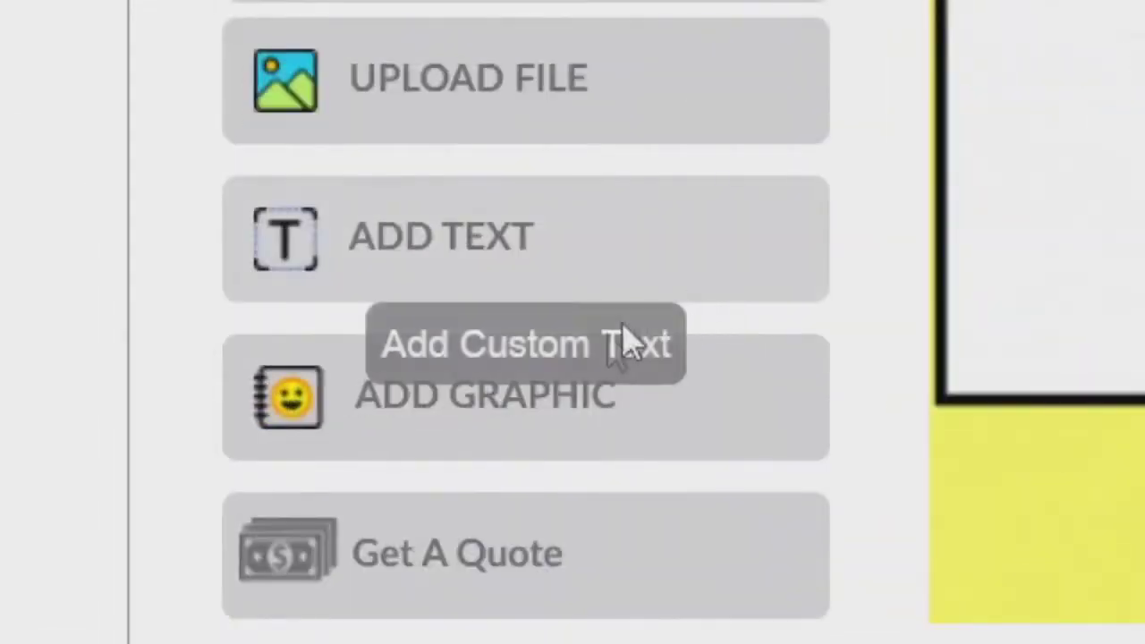
# Add the "Abstract square 2" graphic from Mandalas & Die-cut and enlarge it to fill the square clock outline
pyautogui.click(506, 401)
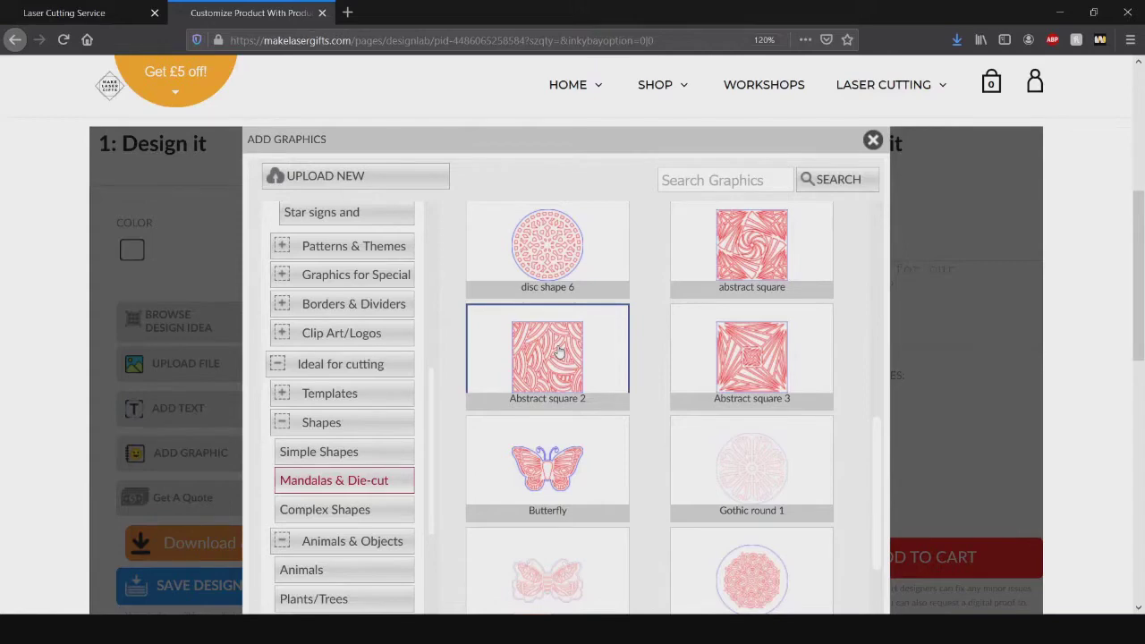
pyautogui.click(558, 347)
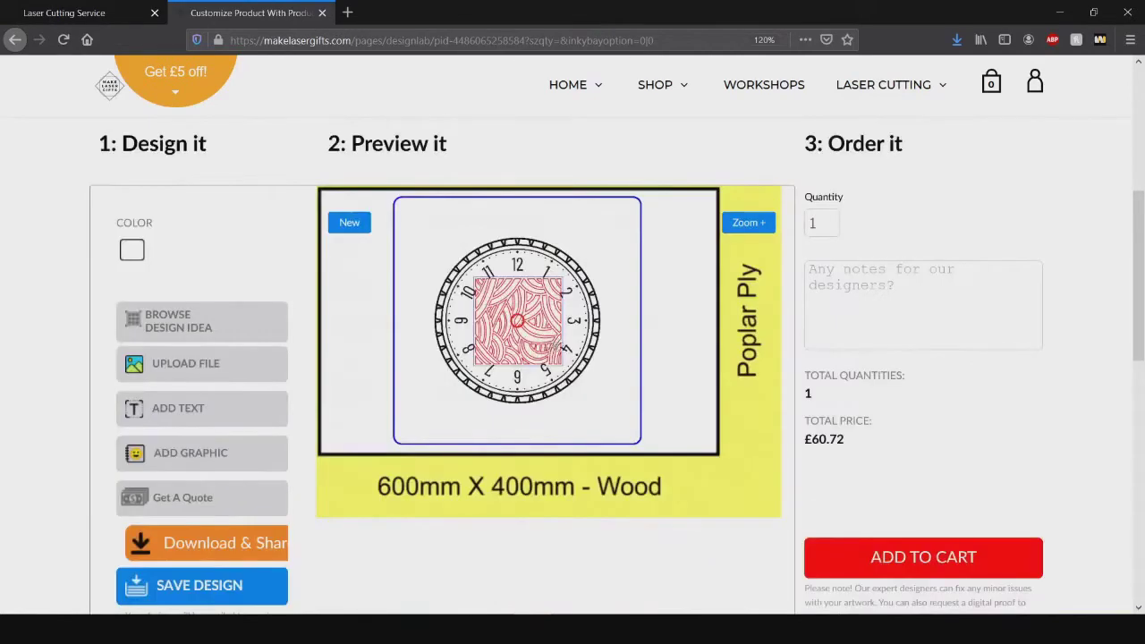
pyautogui.click(531, 358)
pyautogui.moveTo(574, 379); pyautogui.dragTo(655, 438)
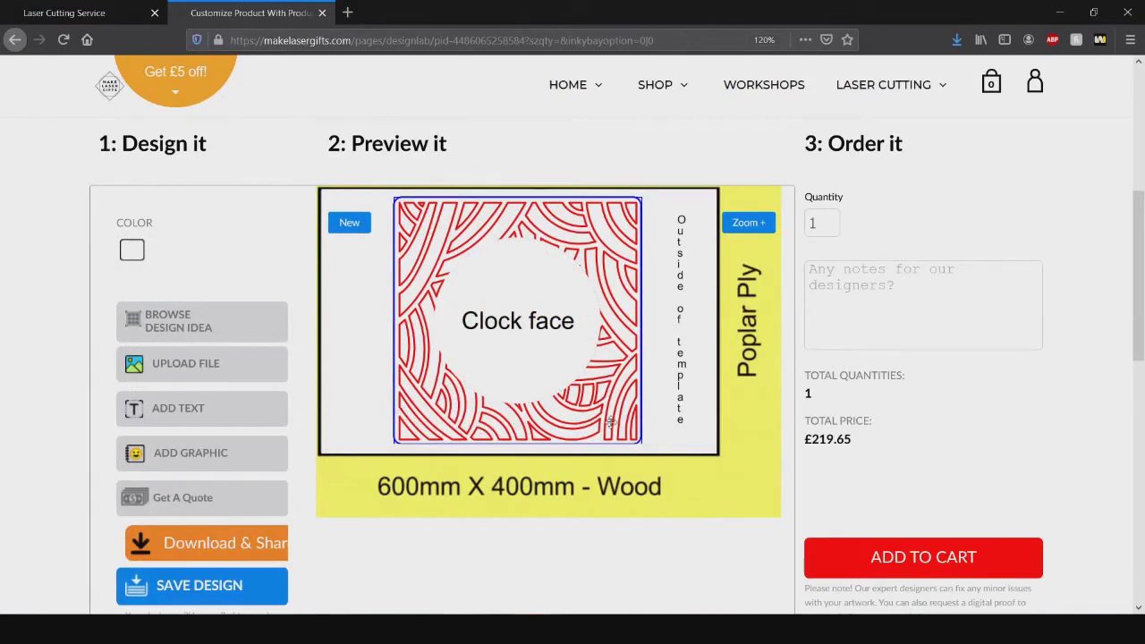
# Enlarge the abstract pattern past the clock template's edges, and adjust the cat pattern around the clock face
pyautogui.click(611, 421)
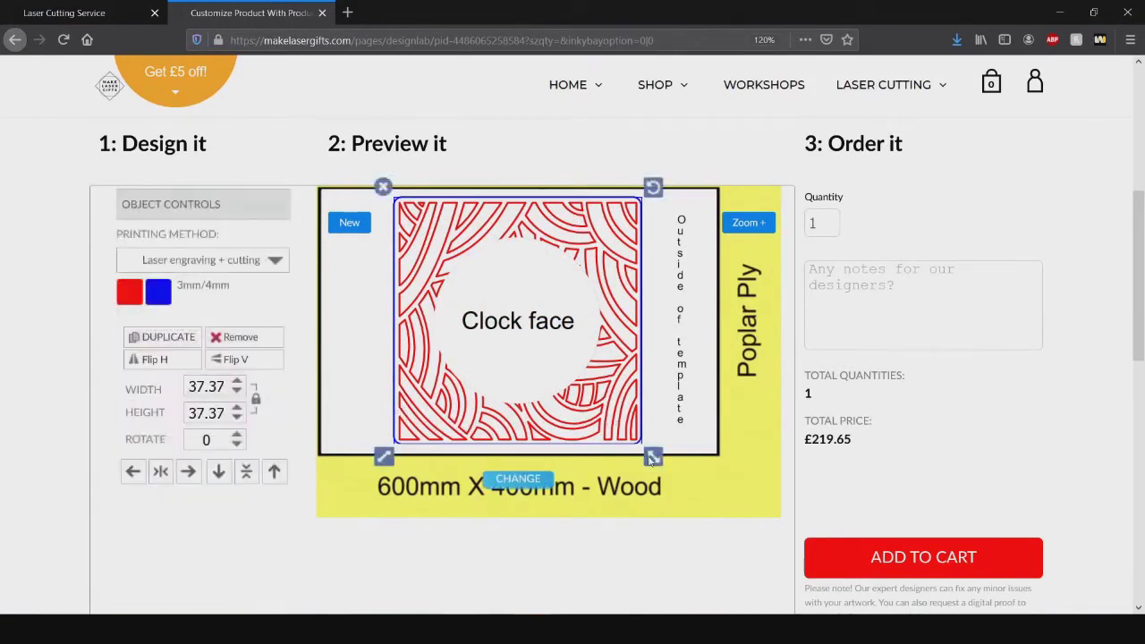
pyautogui.moveTo(653, 458); pyautogui.dragTo(713, 470)
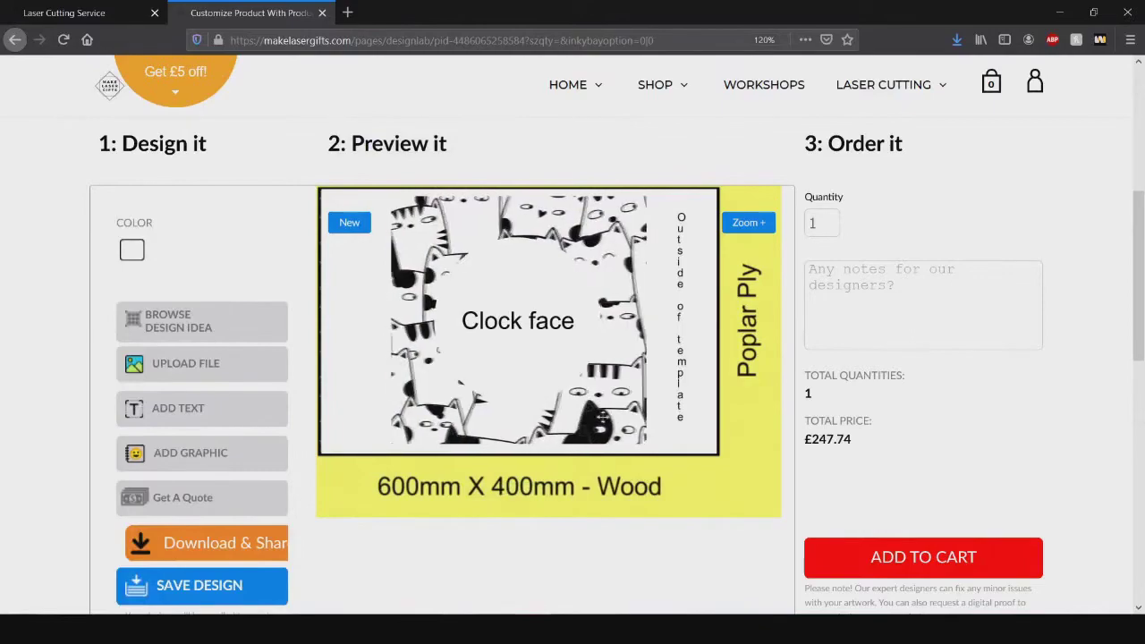
pyautogui.moveTo(600, 416); pyautogui.dragTo(636, 410)
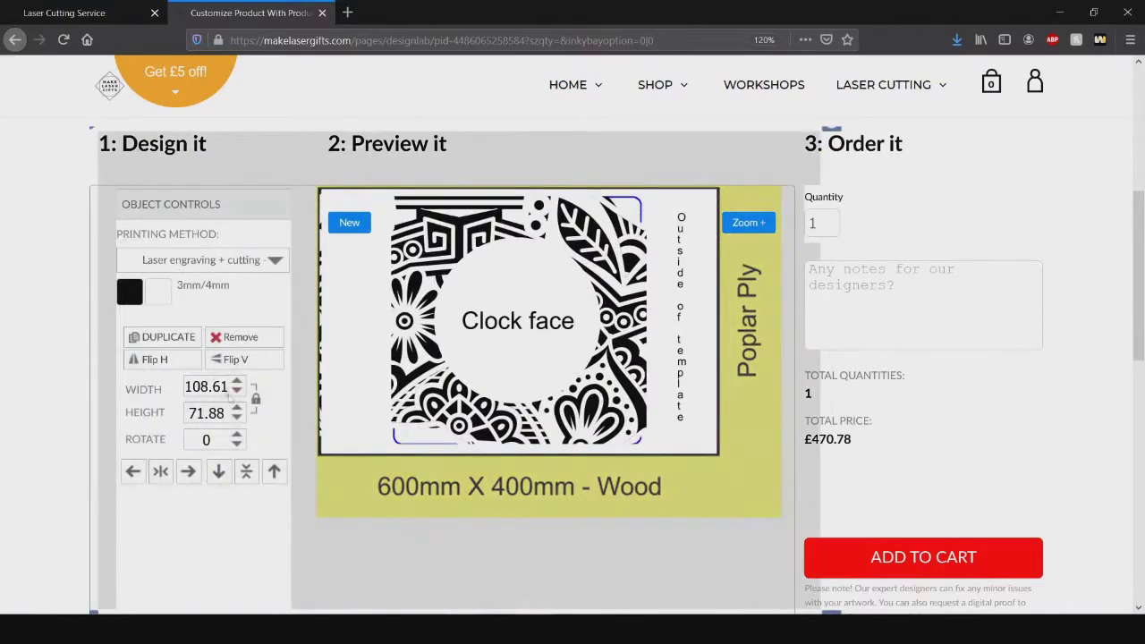
# Increase the black floral pattern's width, keeping its proportions, so it covers more of the area around the clock face
pyautogui.click(237, 384)
pyautogui.click(237, 384)
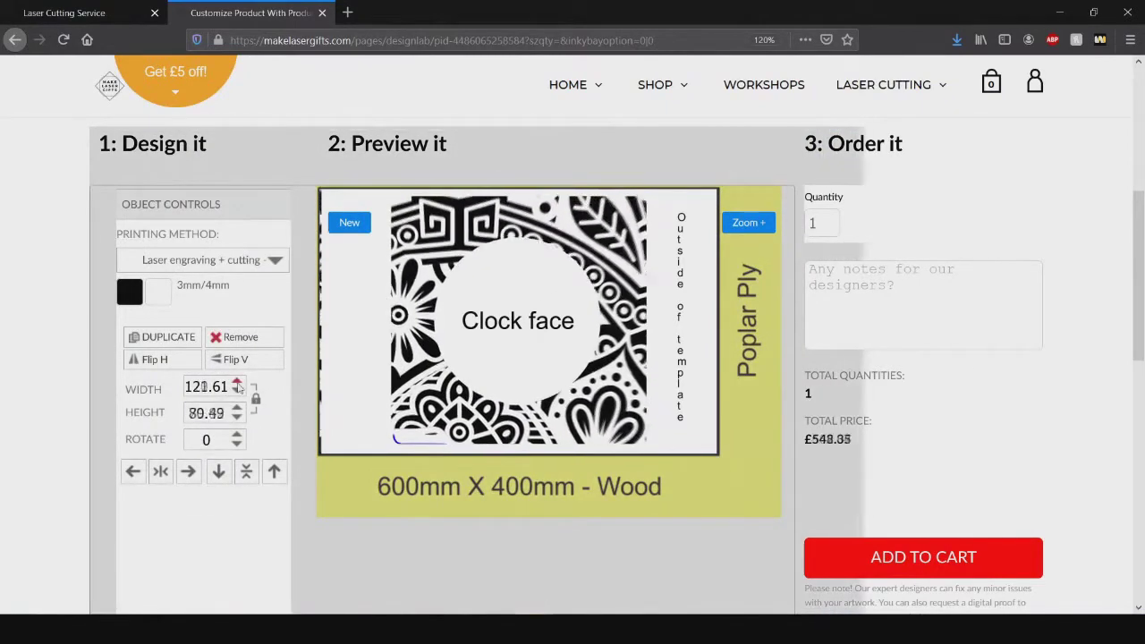
pyautogui.click(238, 384)
pyautogui.click(237, 384)
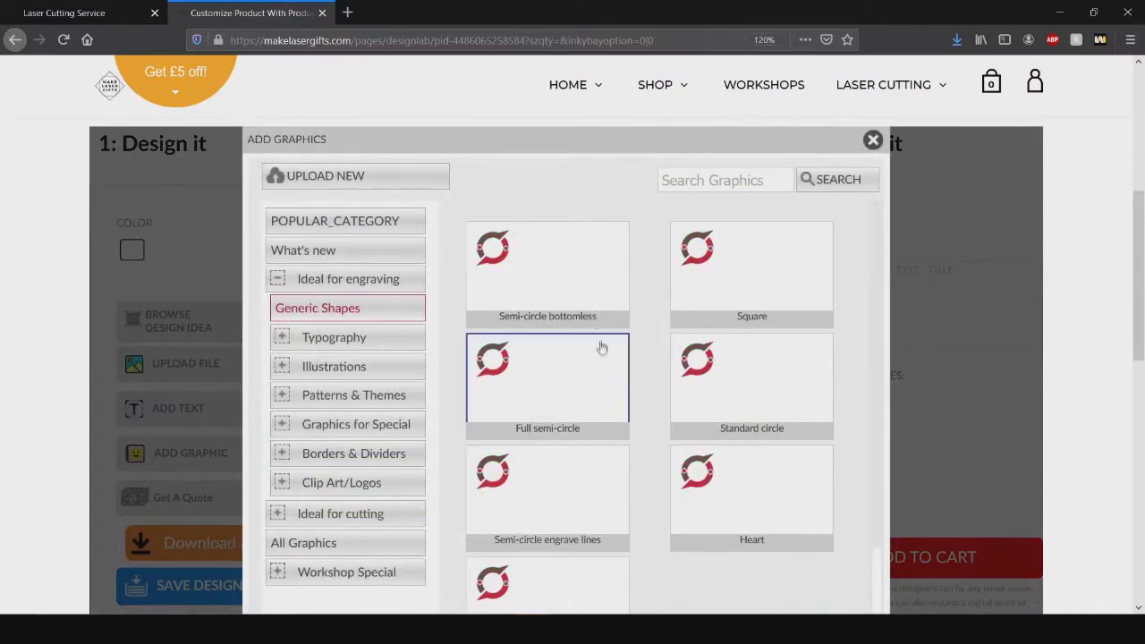
# Add the Square graphic from Generic Shapes over the clock and recolour it white
pyautogui.scroll(-1, 626, 396)
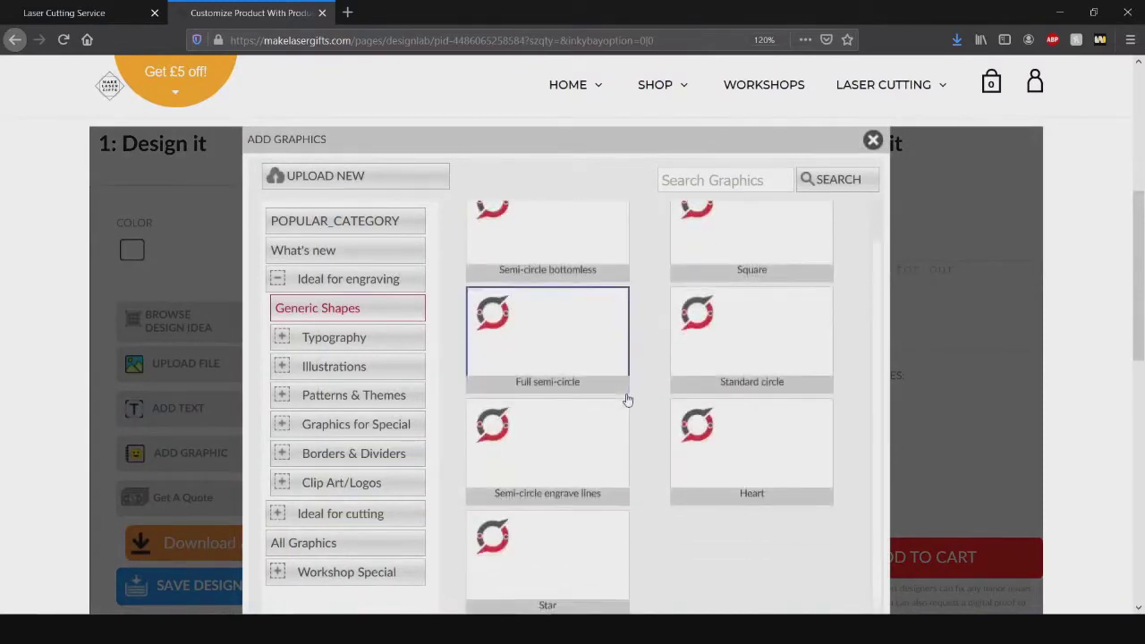
pyautogui.scroll(1, 723, 358)
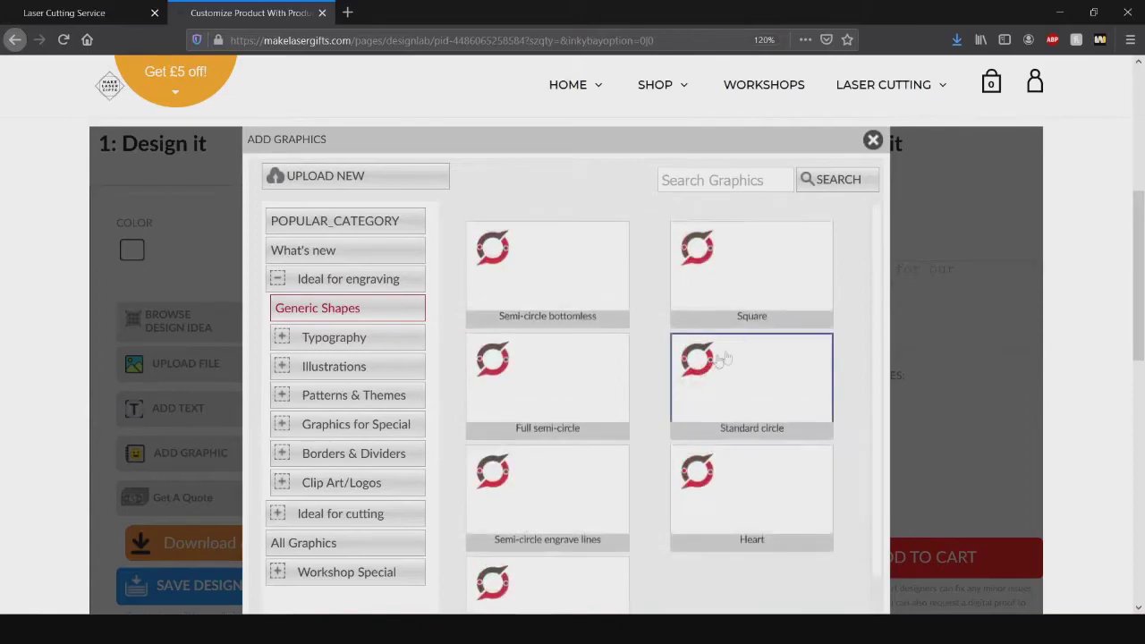
pyautogui.click(762, 294)
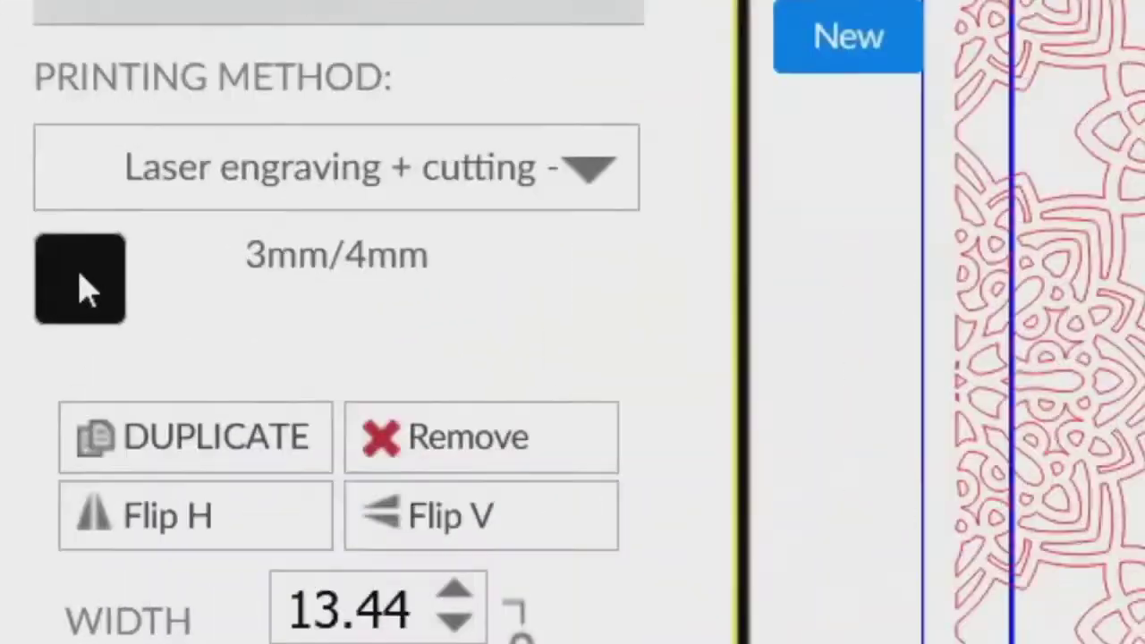
pyautogui.click(129, 294)
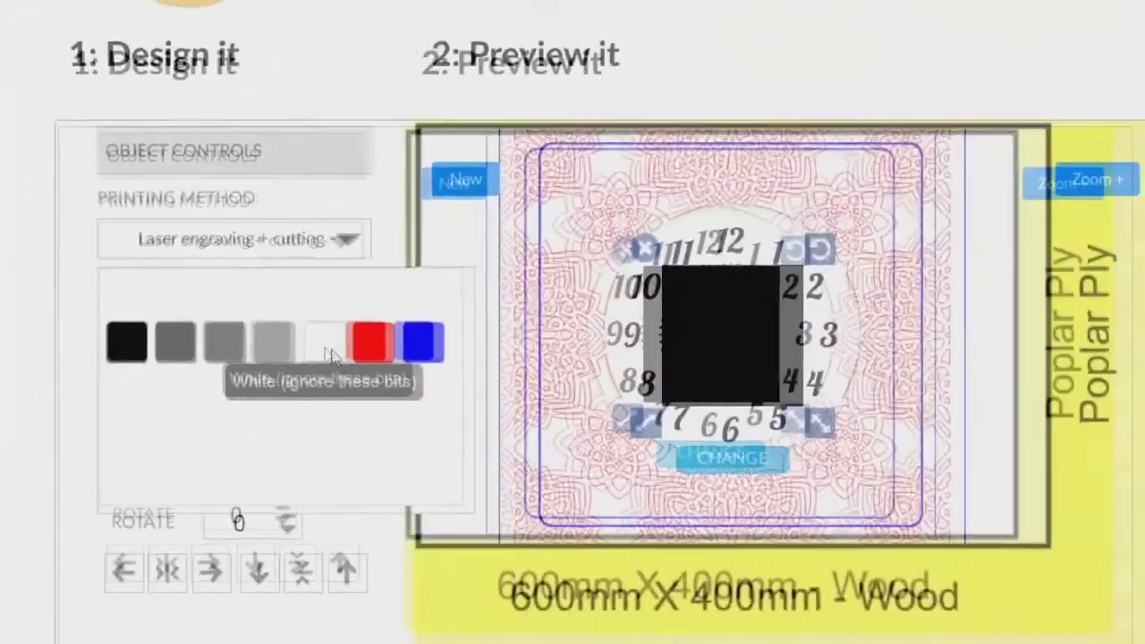
pyautogui.click(548, 412)
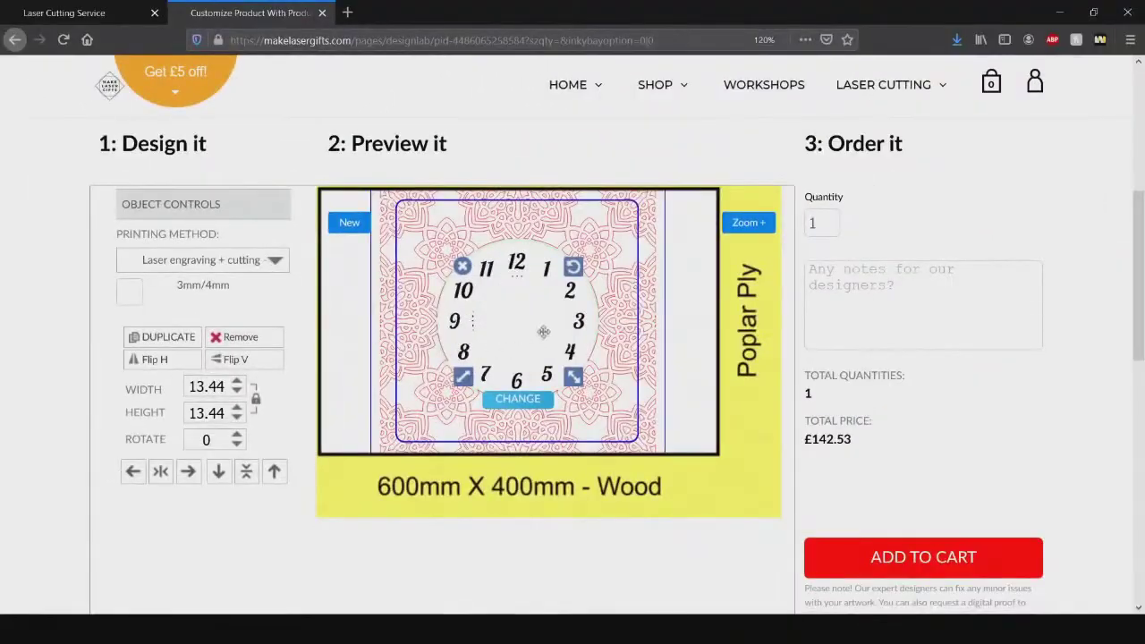
# Unlock the white square's width-height ratio, reduce its height and position it just below the clock's 6
pyautogui.click(537, 330)
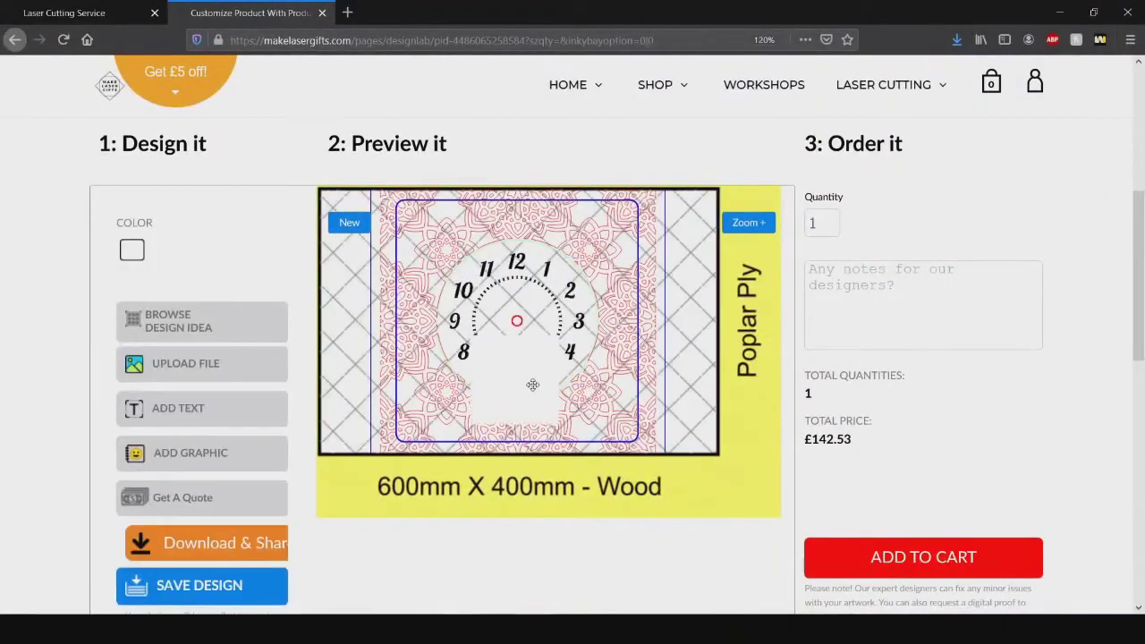
pyautogui.click(533, 378)
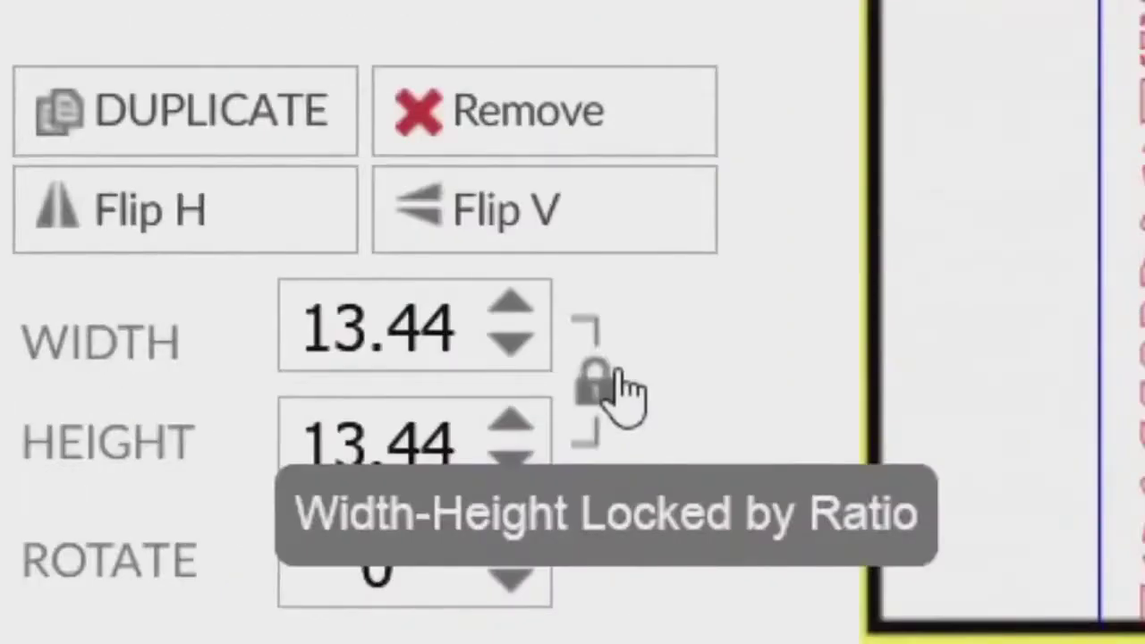
pyautogui.click(618, 376)
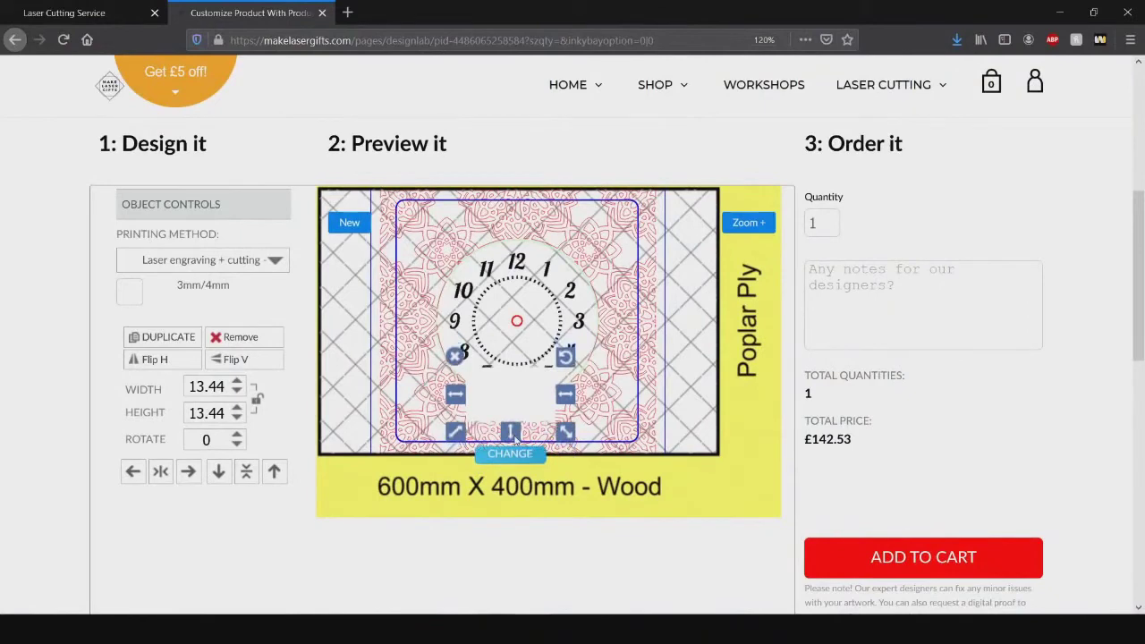
pyautogui.moveTo(515, 440); pyautogui.dragTo(511, 417)
pyautogui.click(511, 399)
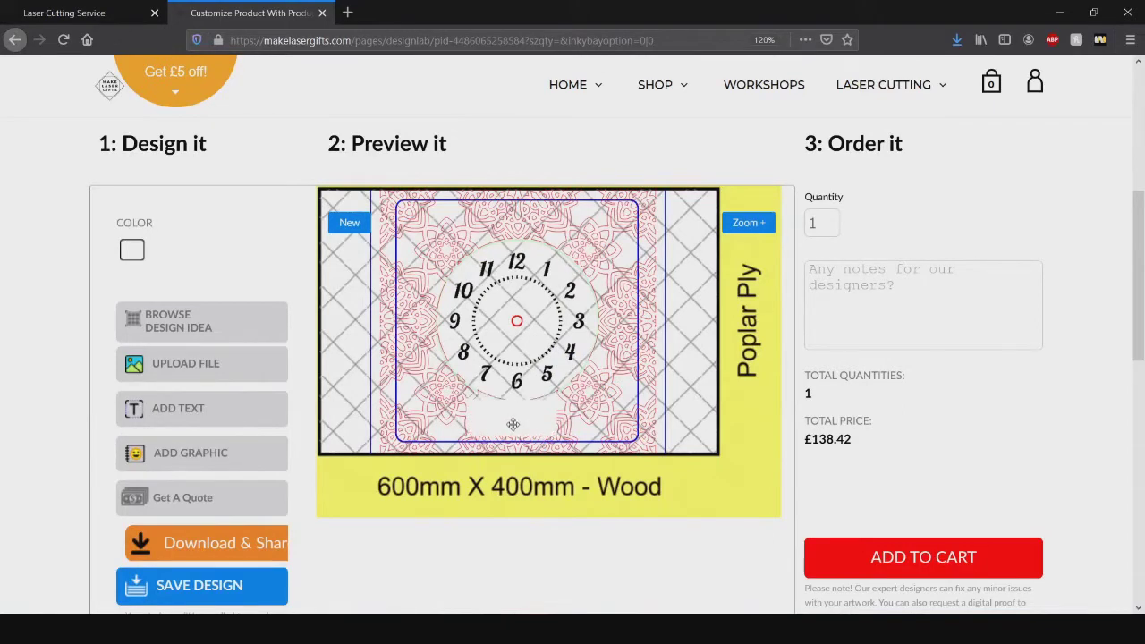
pyautogui.click(519, 428)
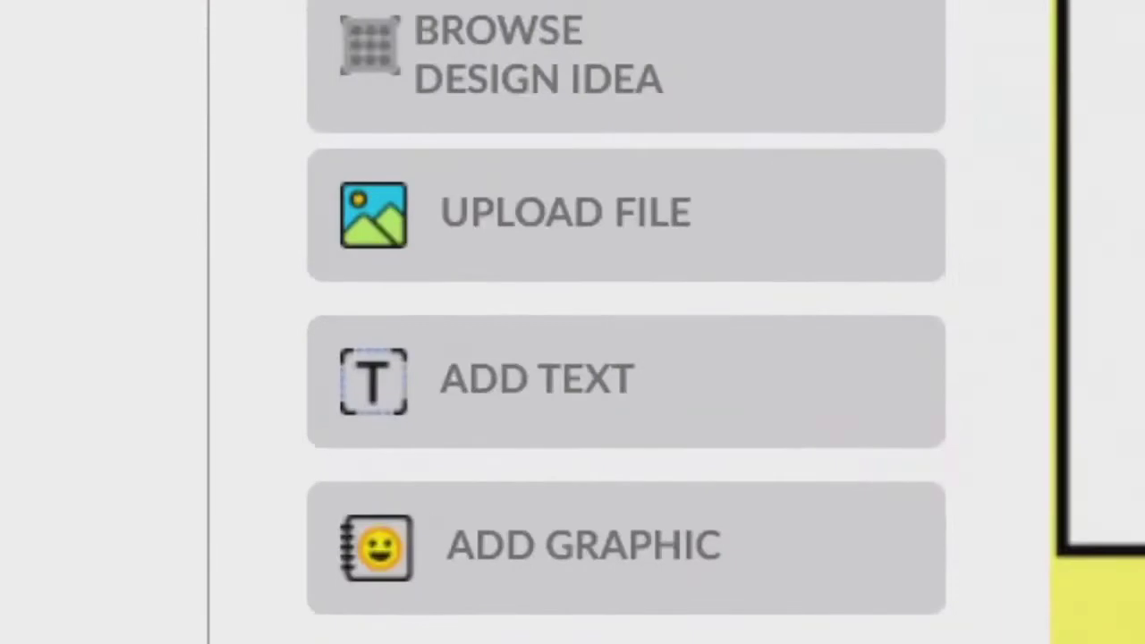
# Look at the custom text option and the save-design form, closing the form without saving
pyautogui.click(635, 382)
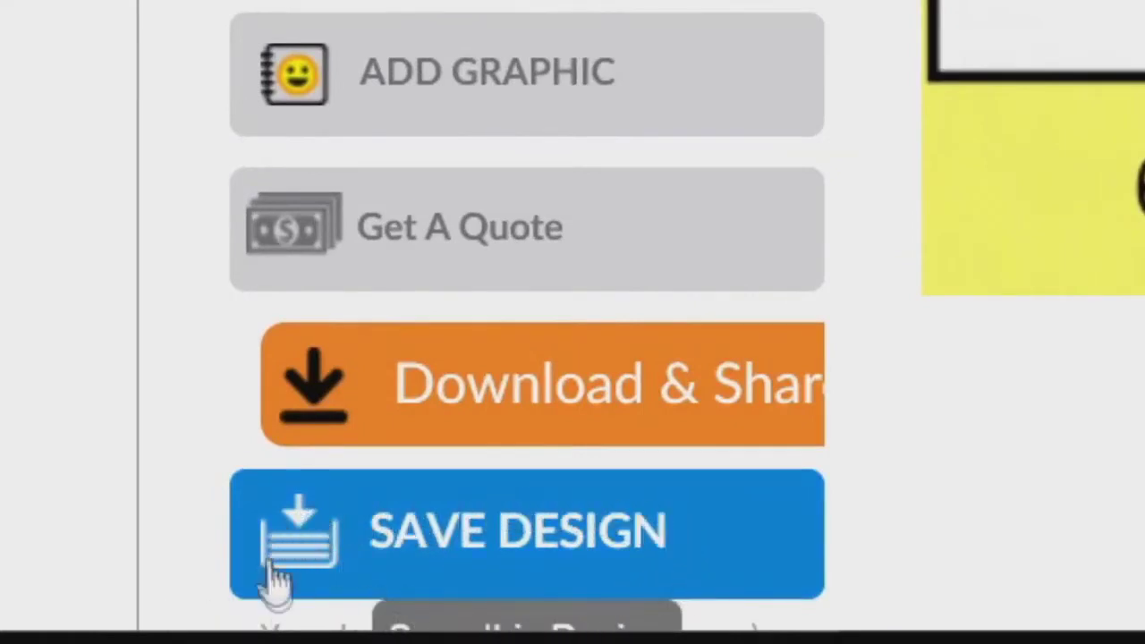
pyautogui.click(594, 578)
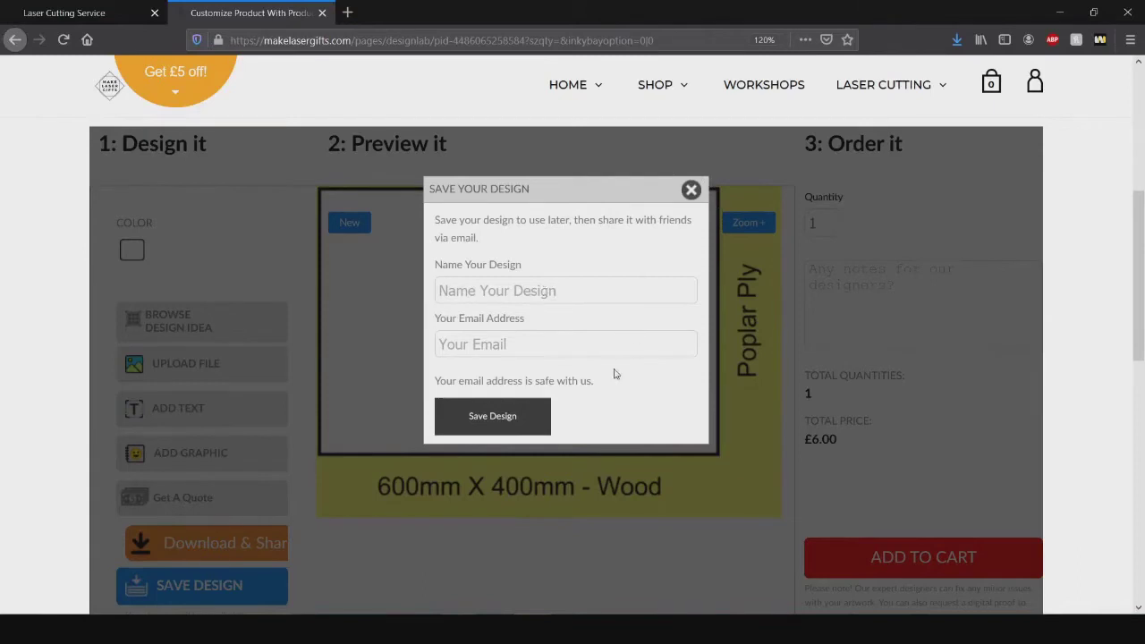
pyautogui.click(691, 192)
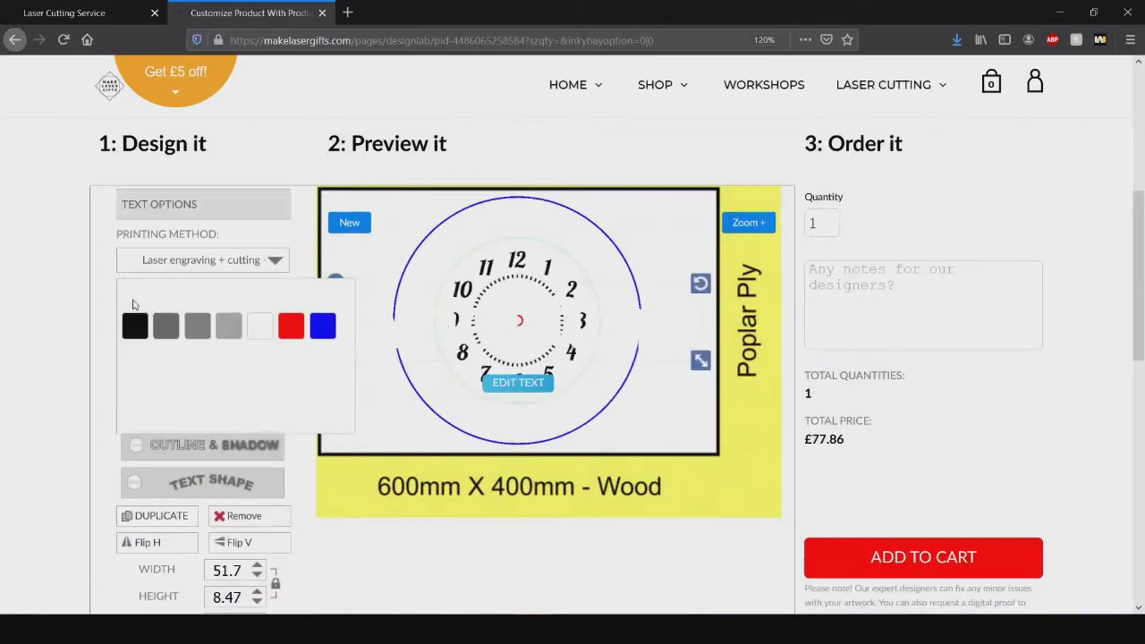
# Colour the "What time" text black and shrink it to a width of about 32.34 to fit the round clock
pyautogui.click(146, 329)
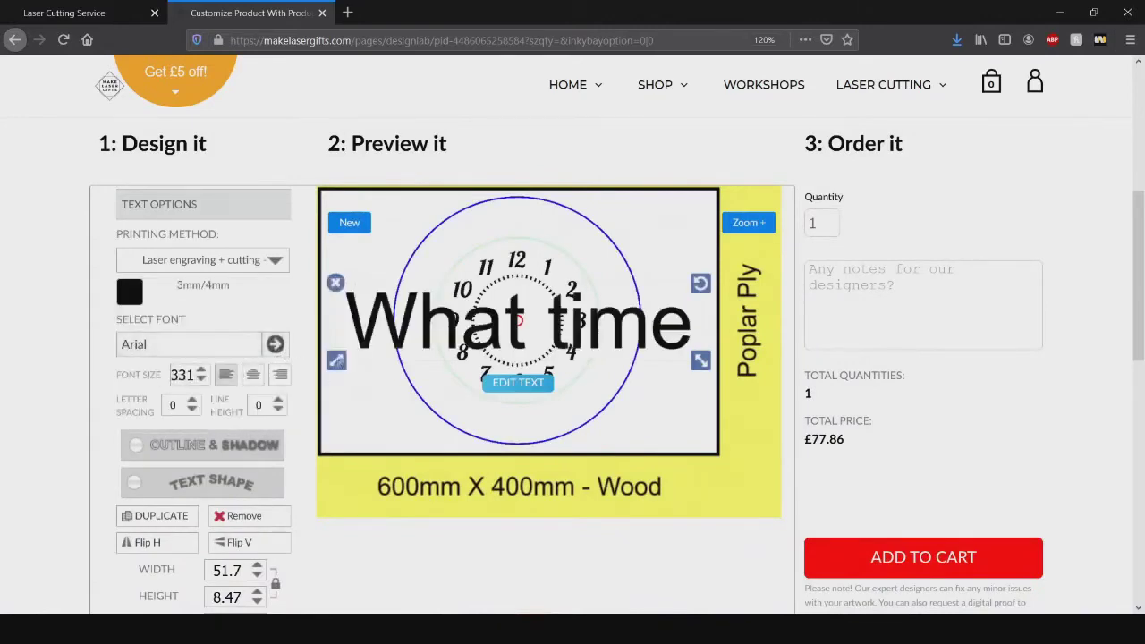
pyautogui.moveTo(340, 365); pyautogui.dragTo(404, 339)
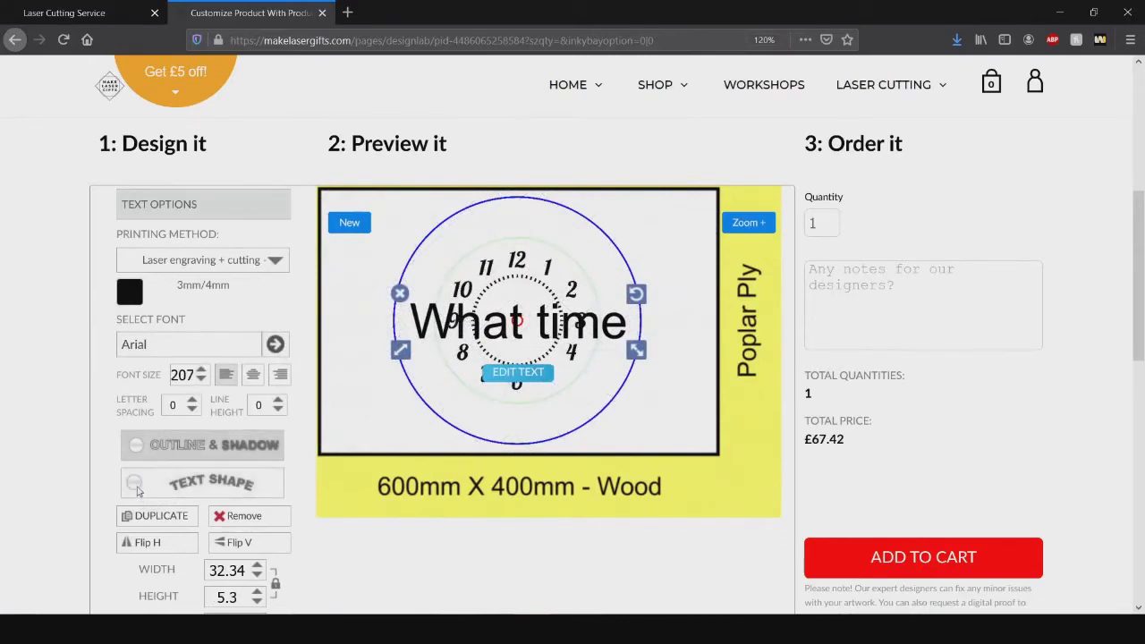
# Arch the "What time" text and place it above the numerals along the top of the round clock
pyautogui.click(138, 490)
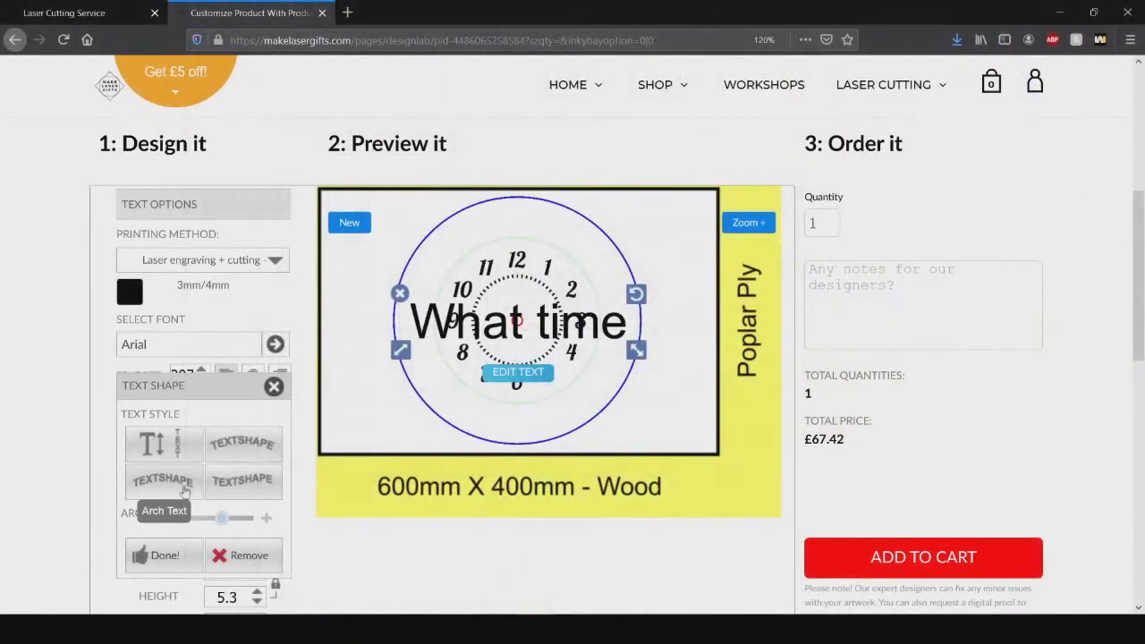
pyautogui.click(190, 487)
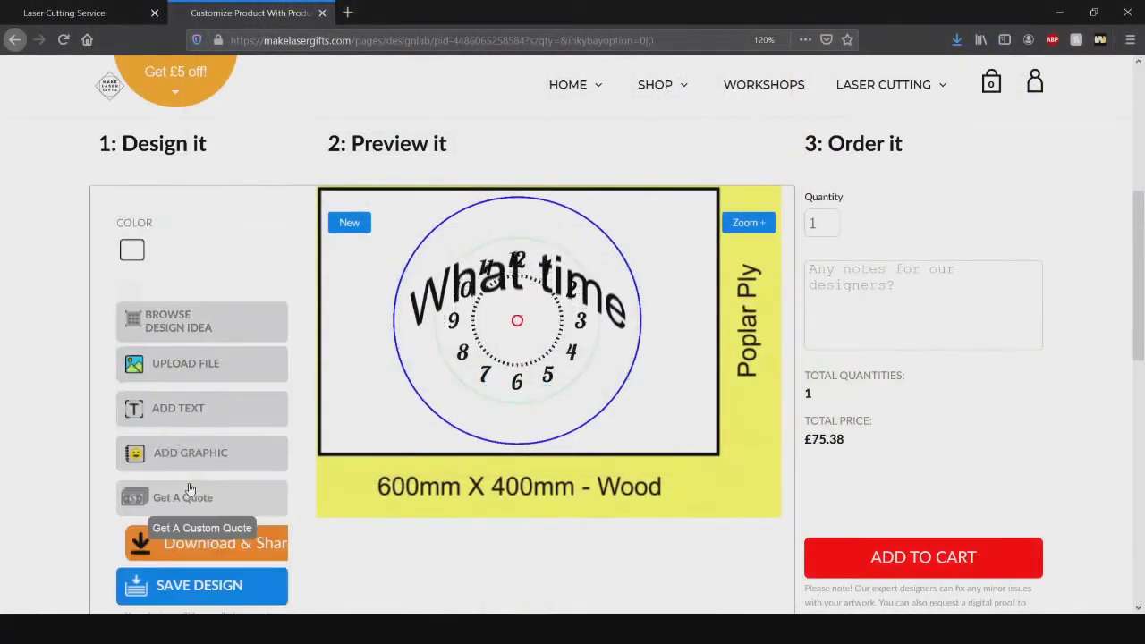
pyautogui.click(542, 331)
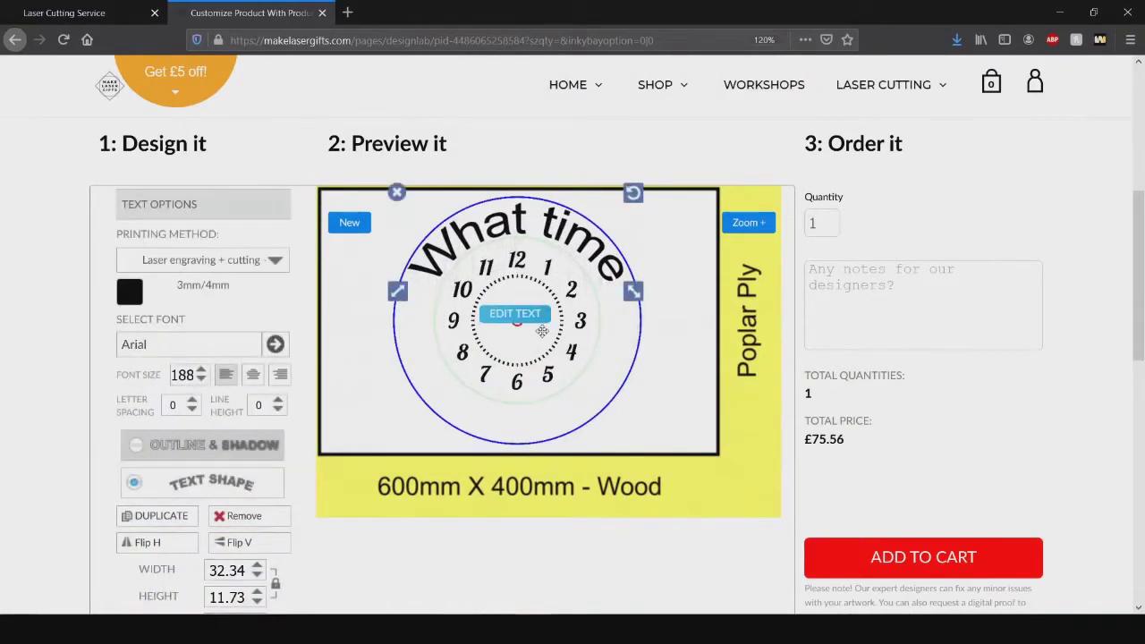
# Make the "What time" text on the square clock vertical and fit it beside the numeral 9
pyautogui.click(176, 484)
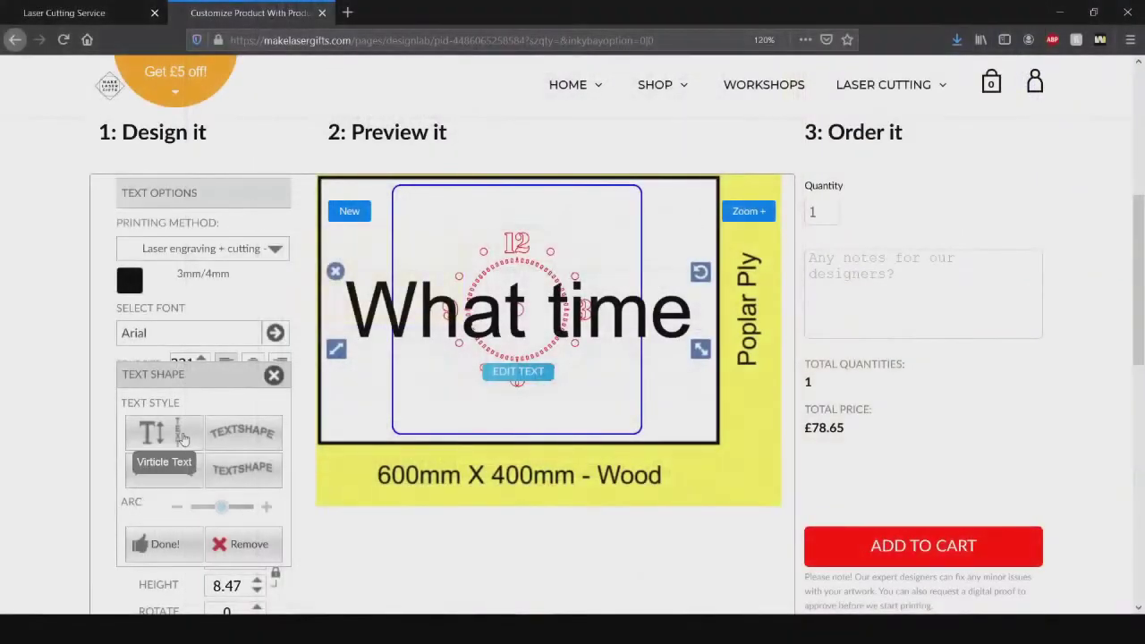
pyautogui.click(181, 438)
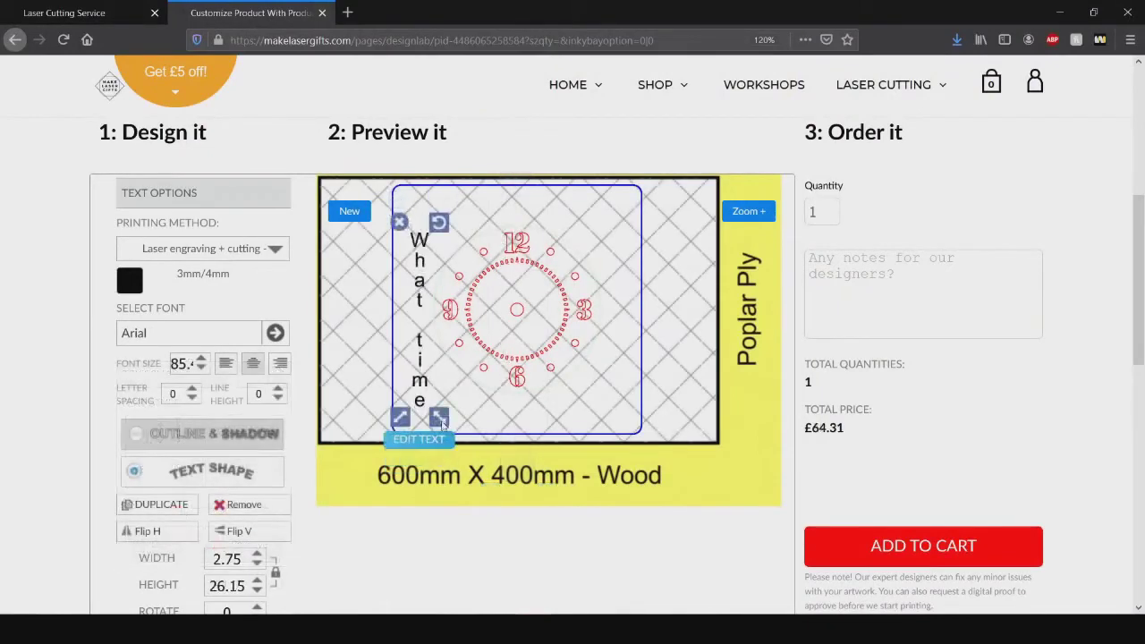
# Fit the vertical "What time" text beside the numeral 9 with centred letters at font size 110
pyautogui.moveTo(442, 425); pyautogui.dragTo(444, 421)
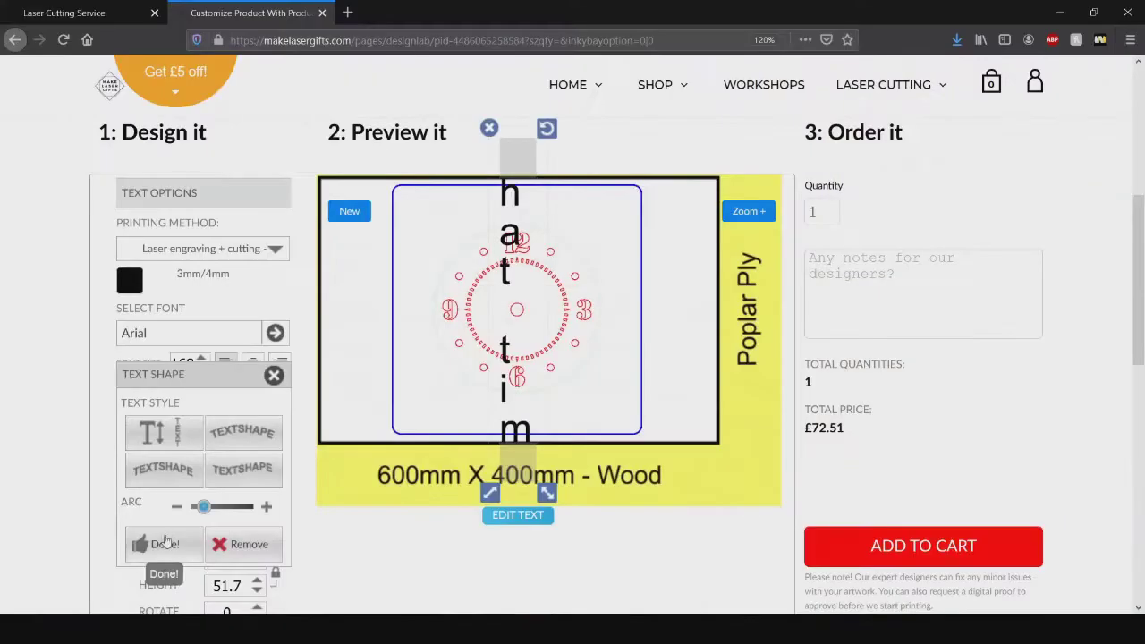
pyautogui.click(337, 550)
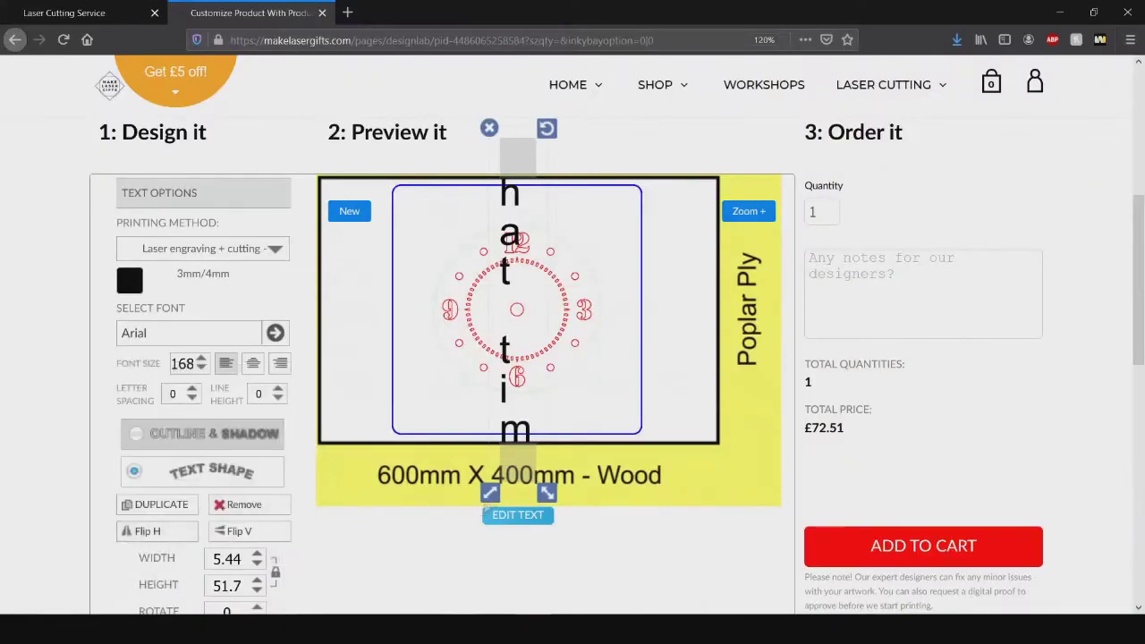
pyautogui.moveTo(490, 494); pyautogui.dragTo(415, 404)
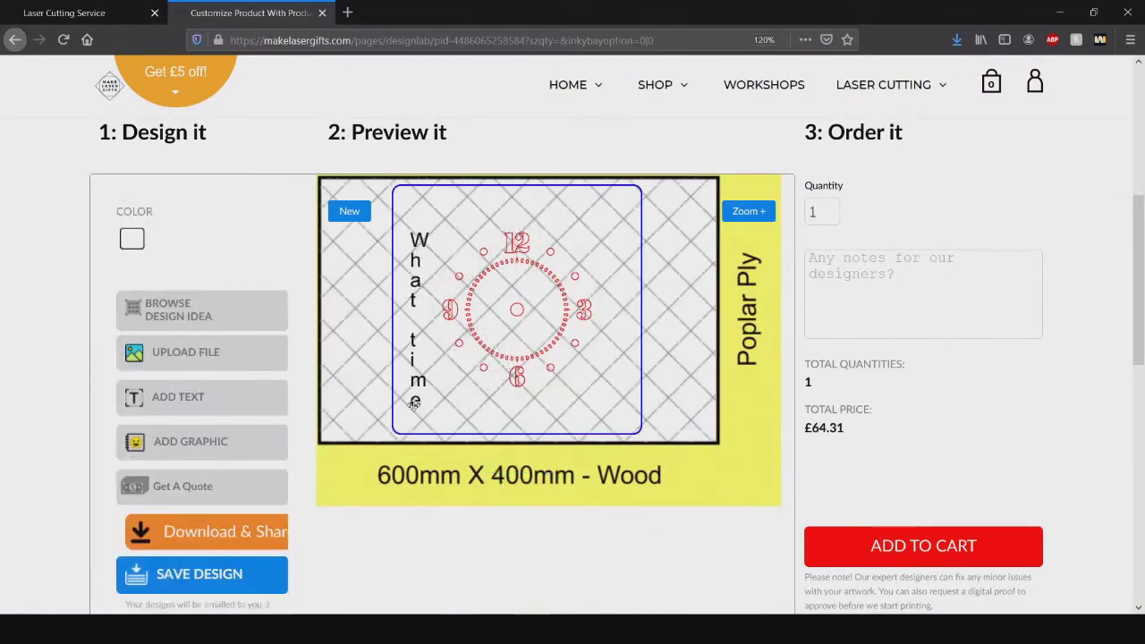
pyautogui.click(414, 404)
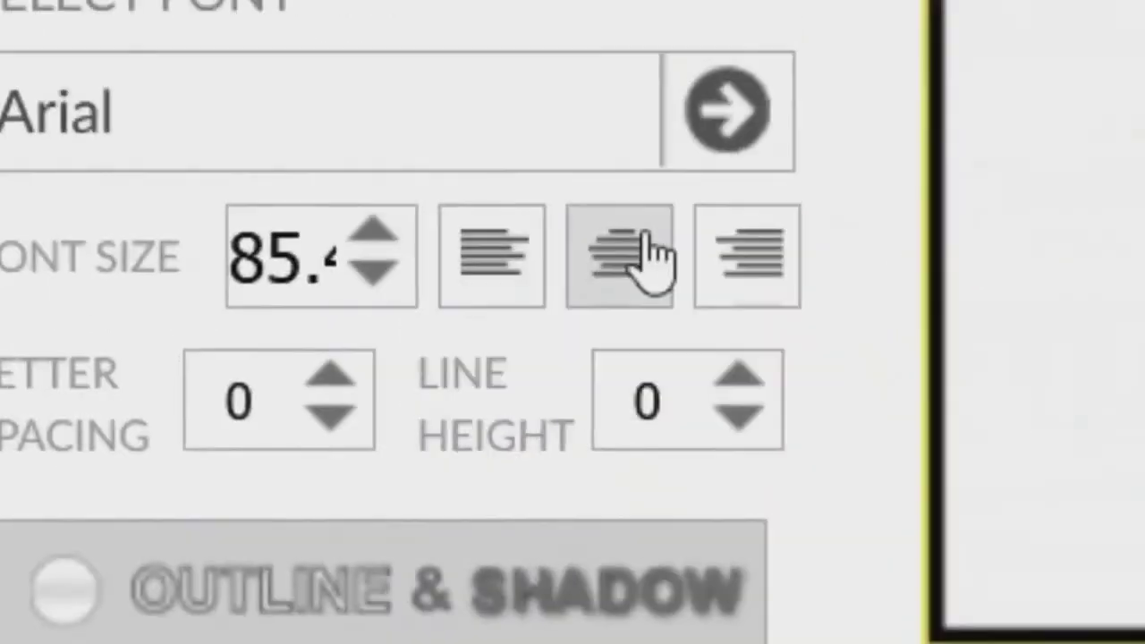
pyautogui.click(653, 255)
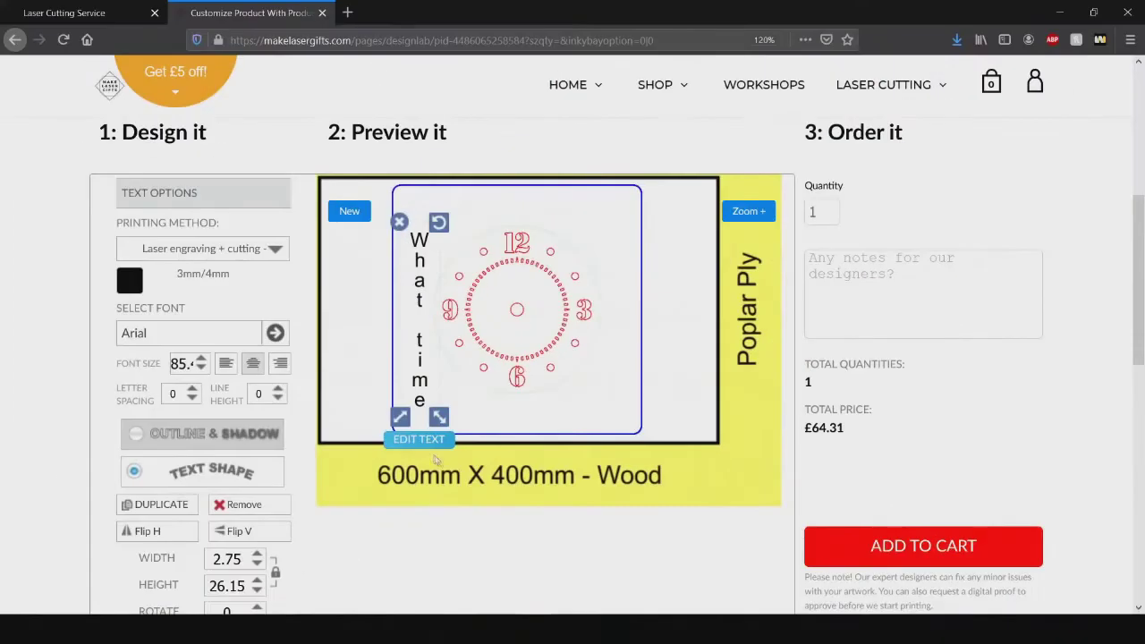
pyautogui.moveTo(441, 424)
pyautogui.mouseDown()
pyautogui.moveTo(442, 440)
pyautogui.moveTo(444, 423)
pyautogui.mouseUp()
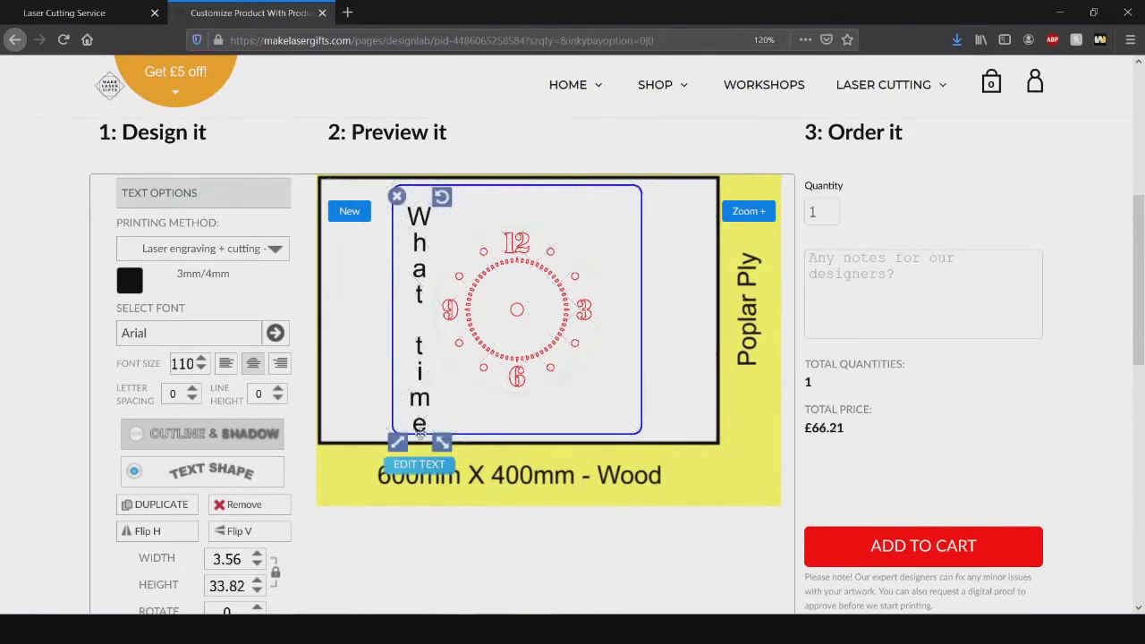
# Duplicate the vertical "What time" text and place the copy beside the numeral 3, level with the original
pyautogui.click(154, 505)
pyautogui.moveTo(552, 394); pyautogui.dragTo(618, 394)
pyautogui.click(618, 394)
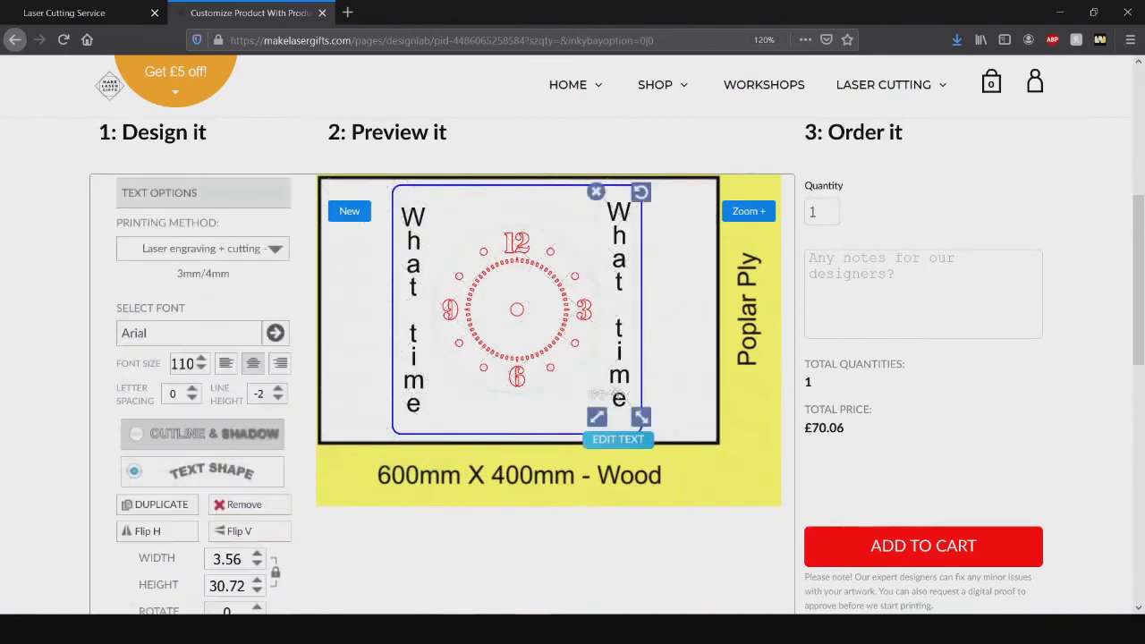
pyautogui.scroll(-2, 134, 536)
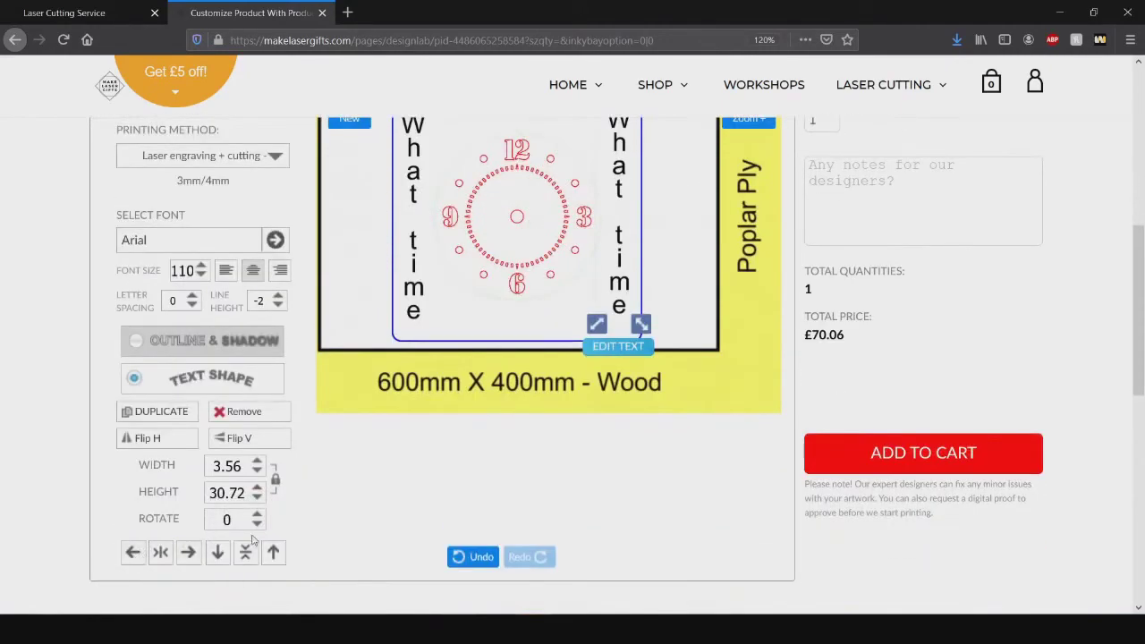
pyautogui.scroll(2, 618, 358)
pyautogui.click(618, 358)
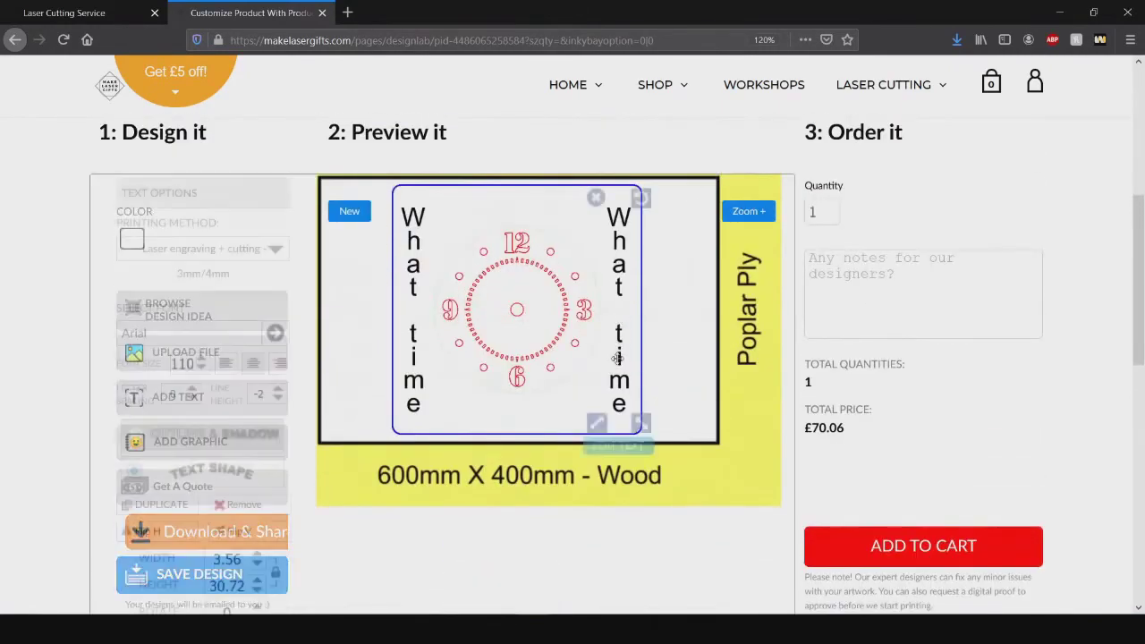
# Replace the wording of the copied text beside the numeral 3 with "Is it"
pyautogui.press('Delete')
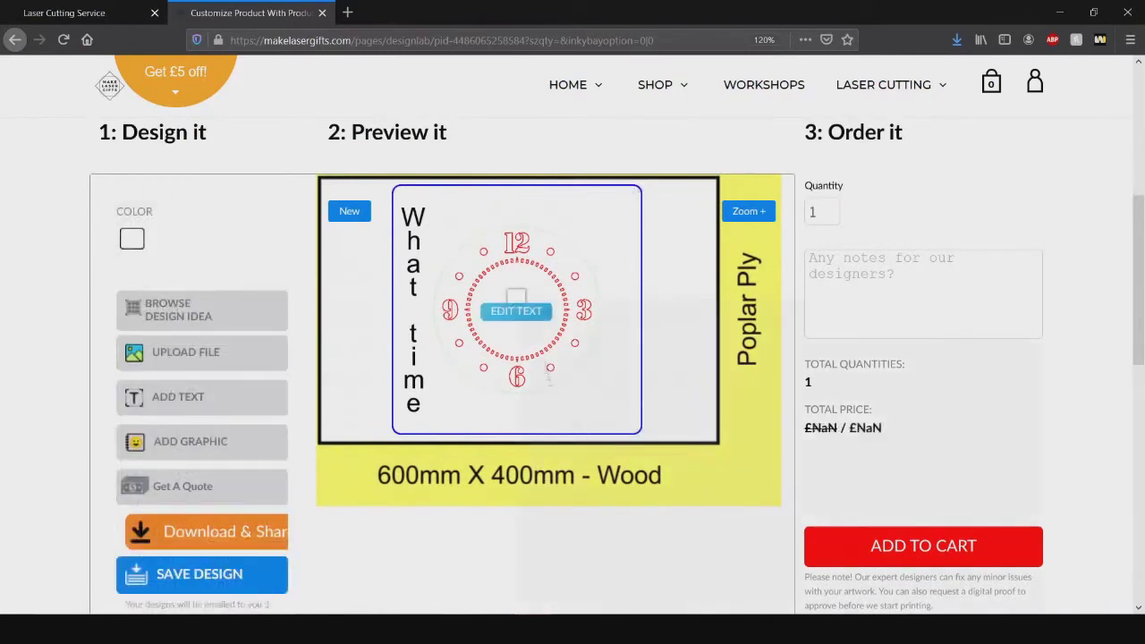
pyautogui.click(484, 320)
pyautogui.write('Is it')
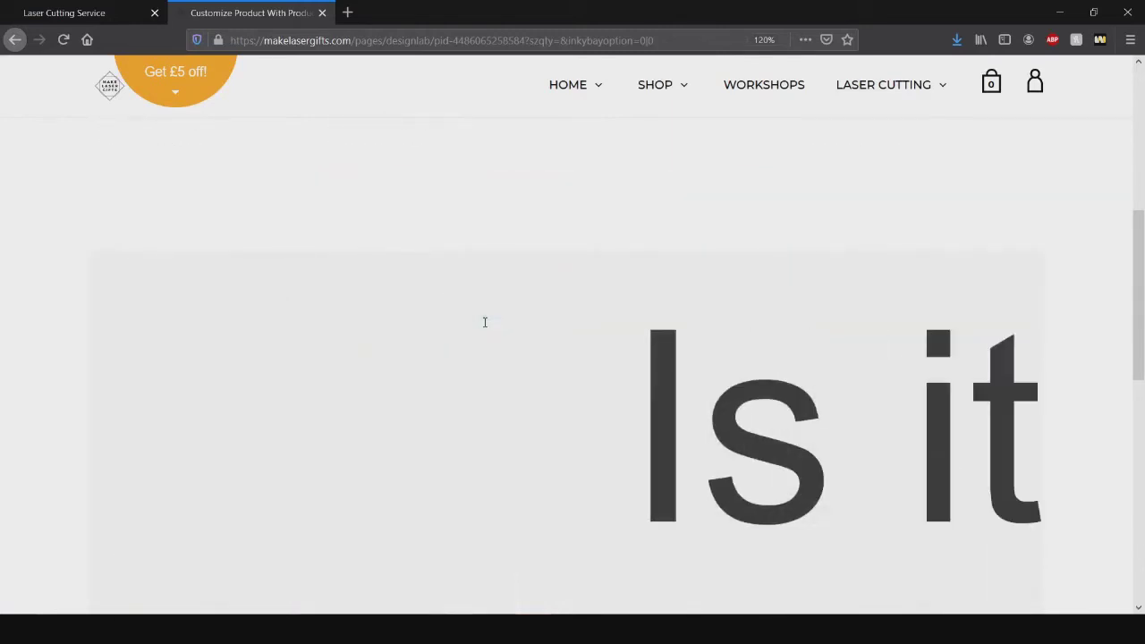
pyautogui.scroll(-5, 485, 322)
pyautogui.scroll(-5, 485, 322)
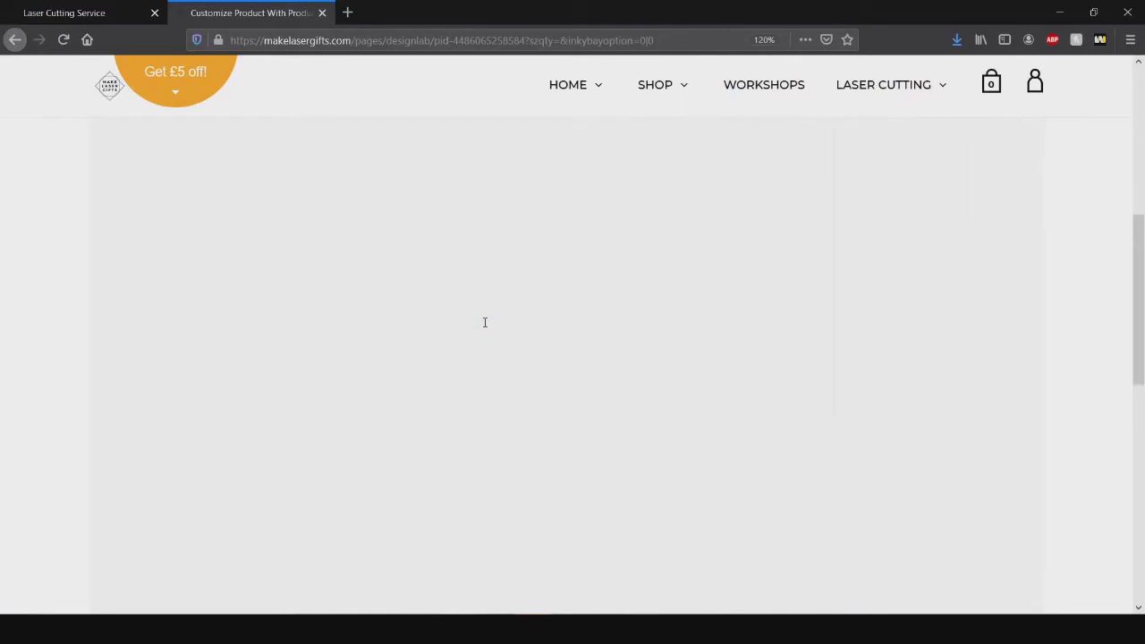
pyautogui.scroll(5, 1038, 385)
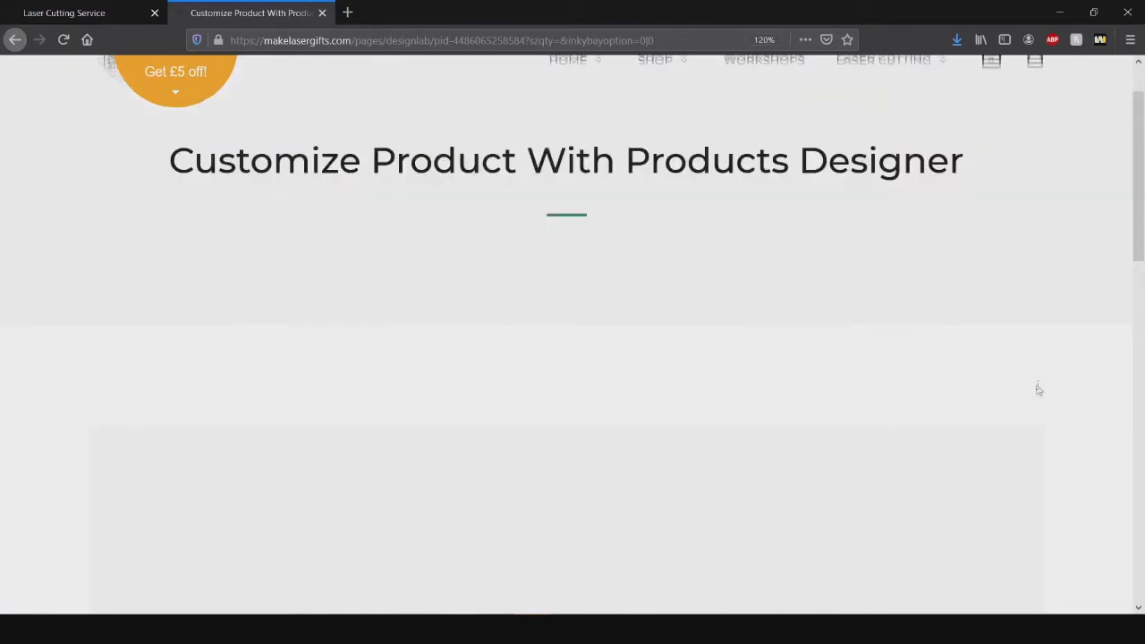